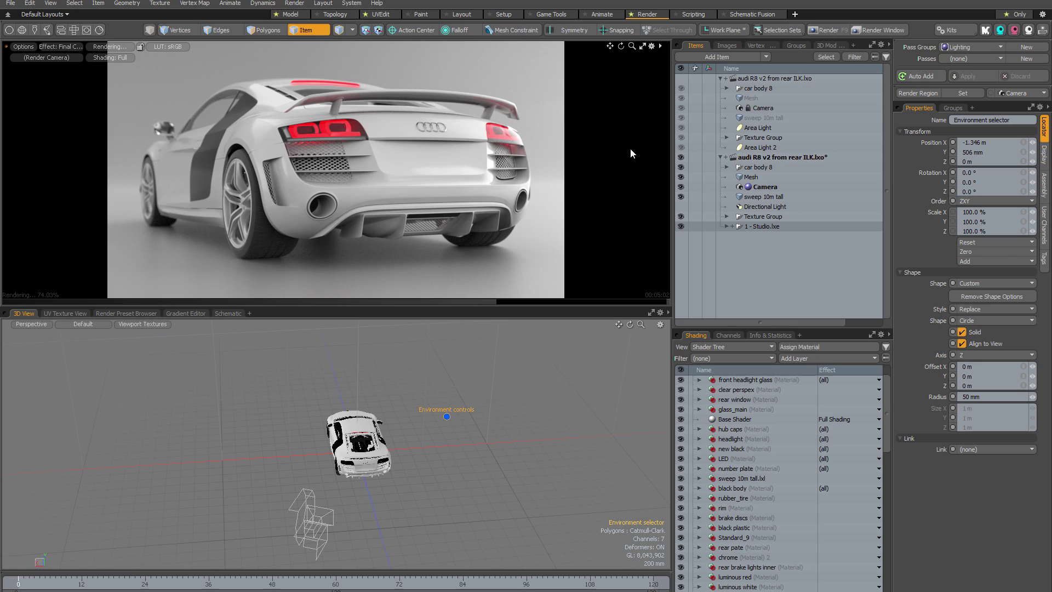
pyautogui.click(296, 4)
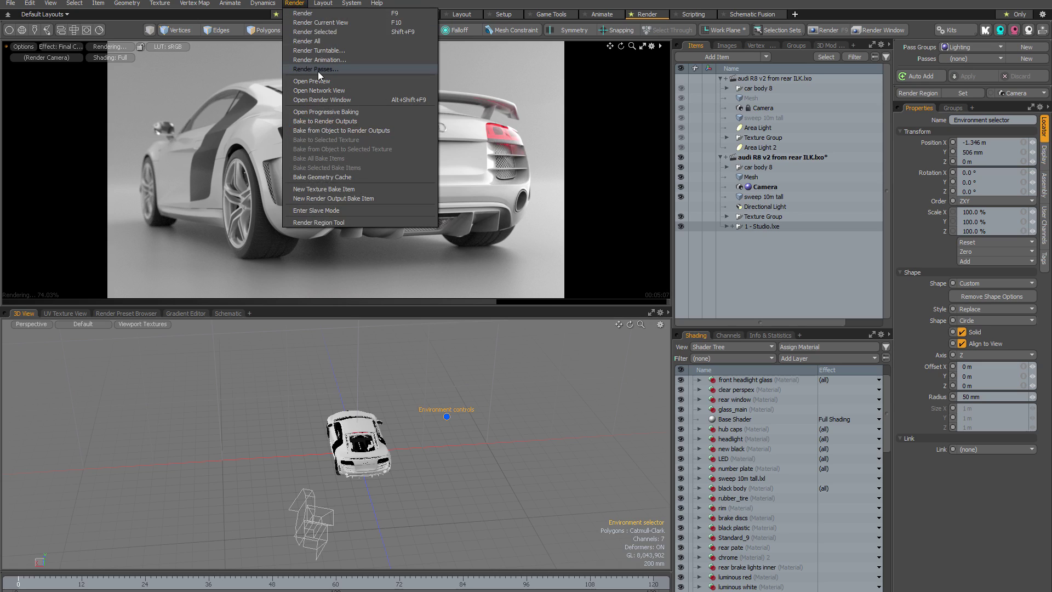
pyautogui.click(652, 120)
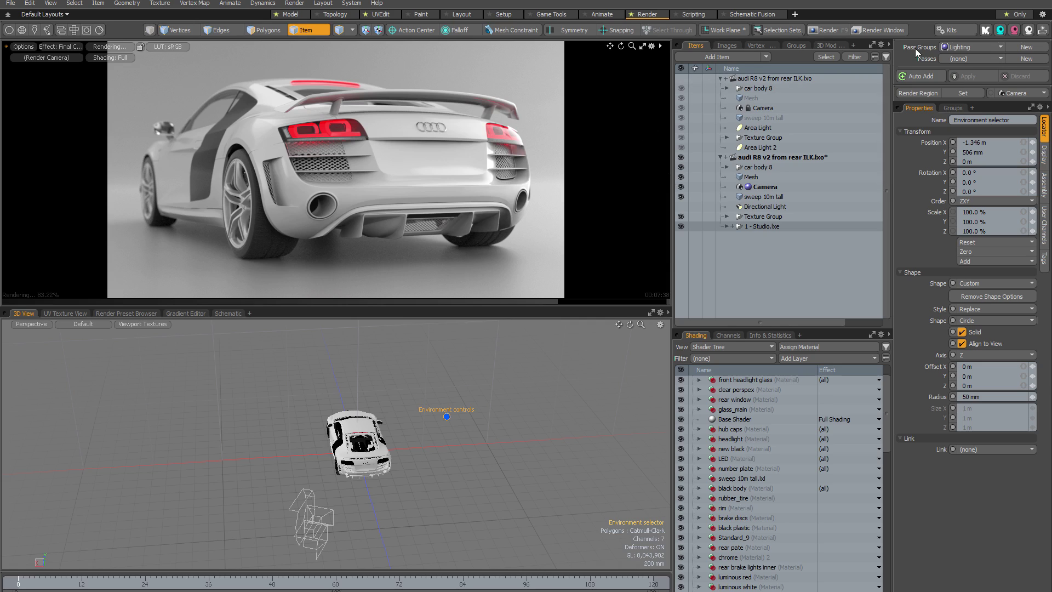
# - Preview the Lighting pass group's option 1 and option 2 passes, and return to no active pass
pyautogui.click(985, 59)
pyautogui.click(959, 58)
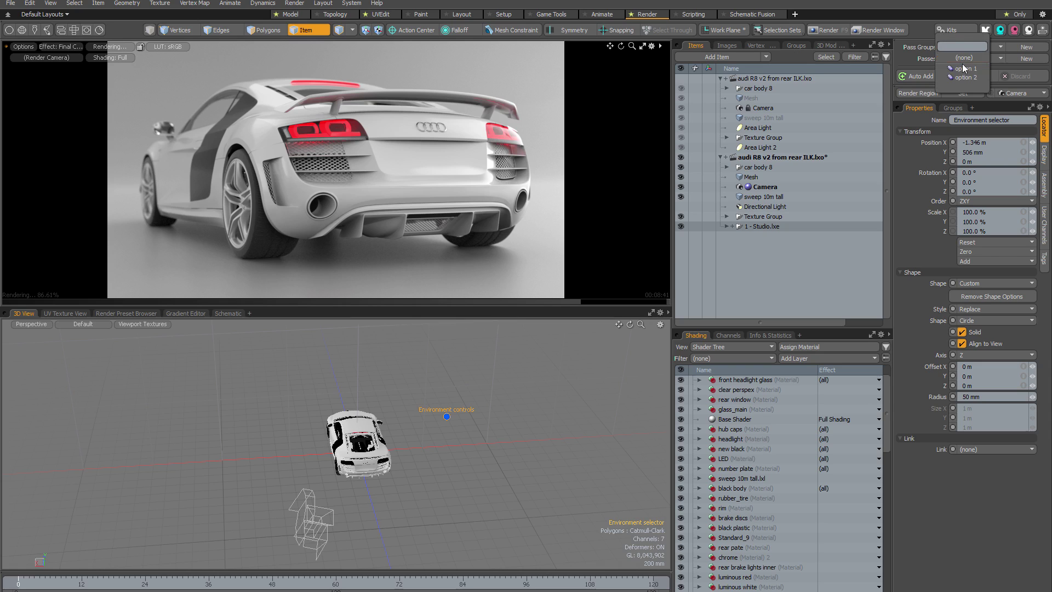
pyautogui.click(963, 69)
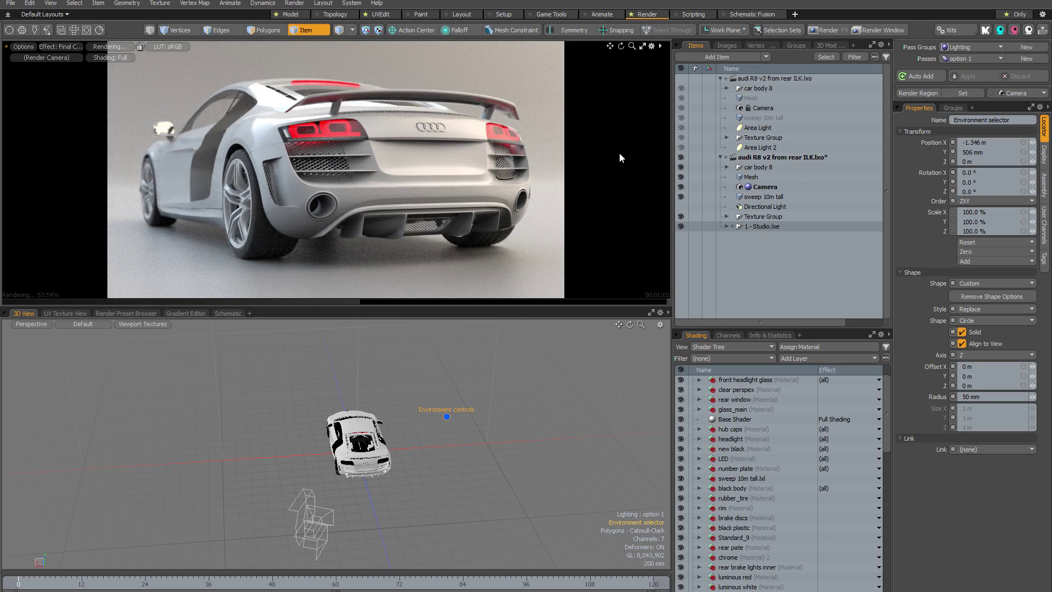
pyautogui.click(968, 58)
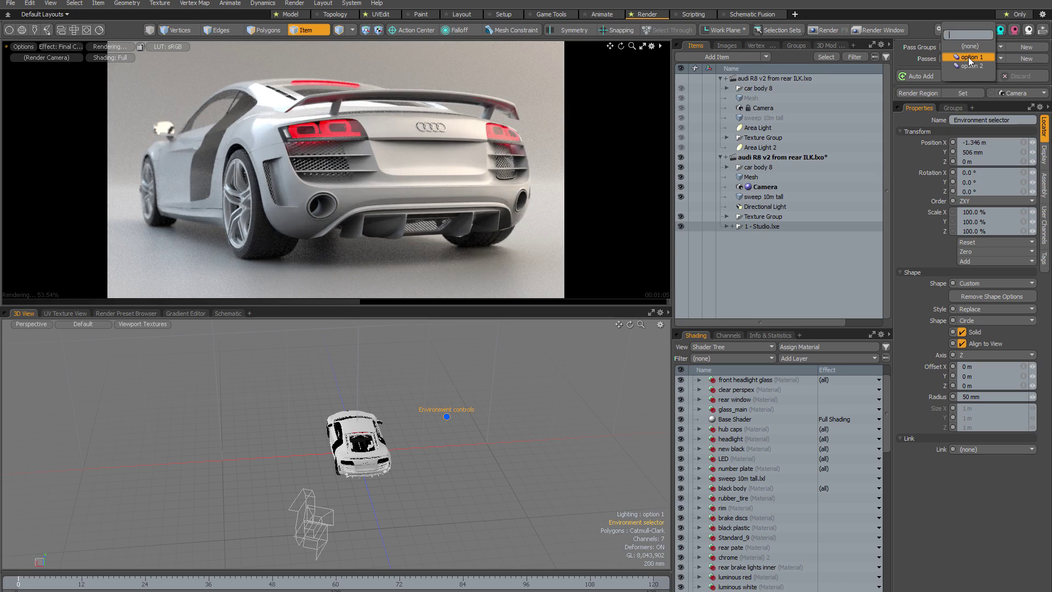
pyautogui.click(968, 66)
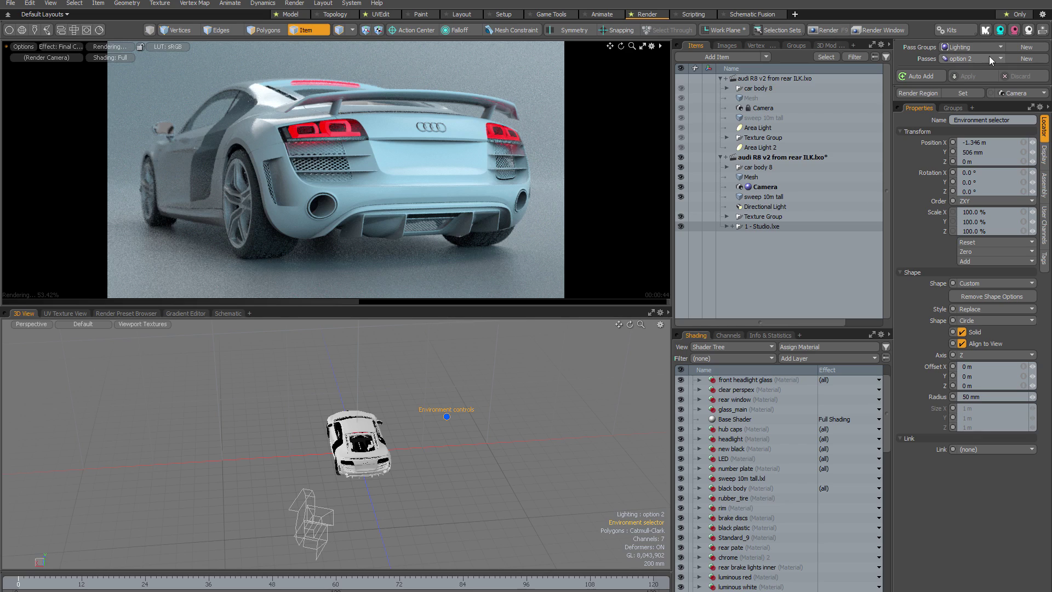
pyautogui.click(965, 58)
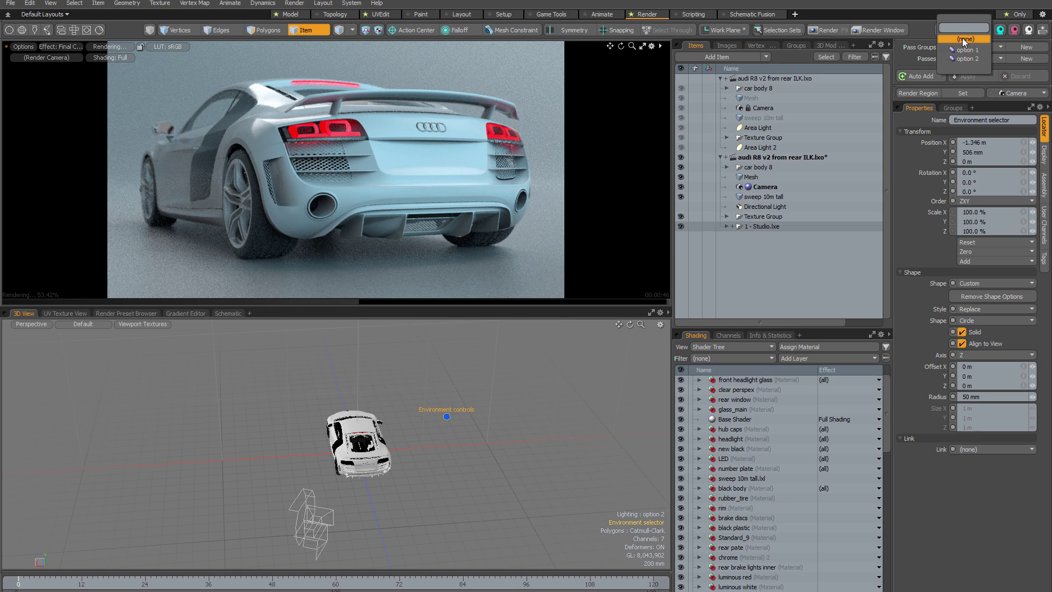
pyautogui.click(964, 39)
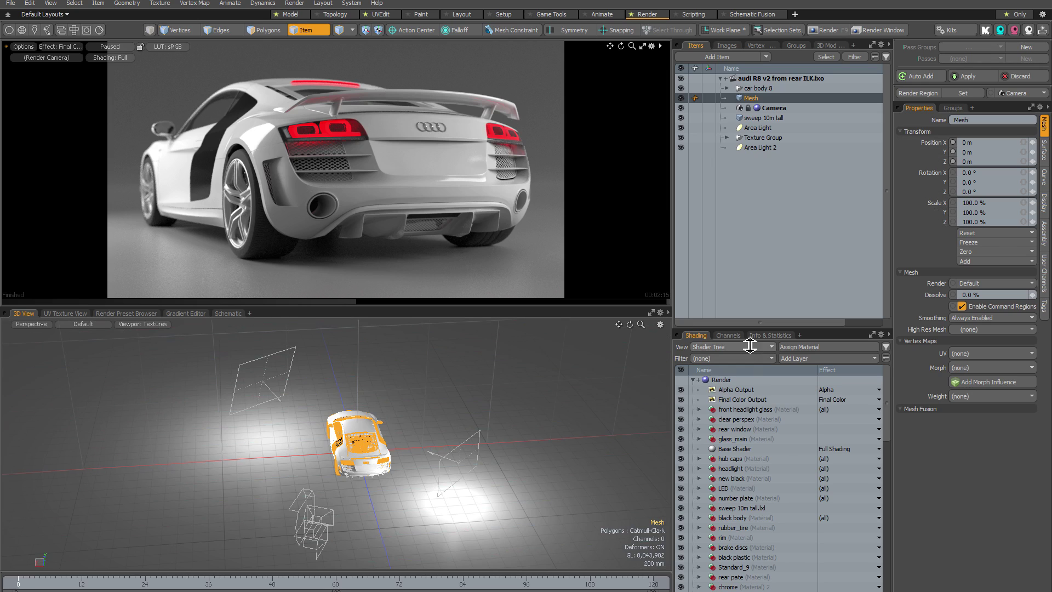
# - Show the channels of the area light behind the car and bring up the scene's list of groups
pyautogui.click(728, 336)
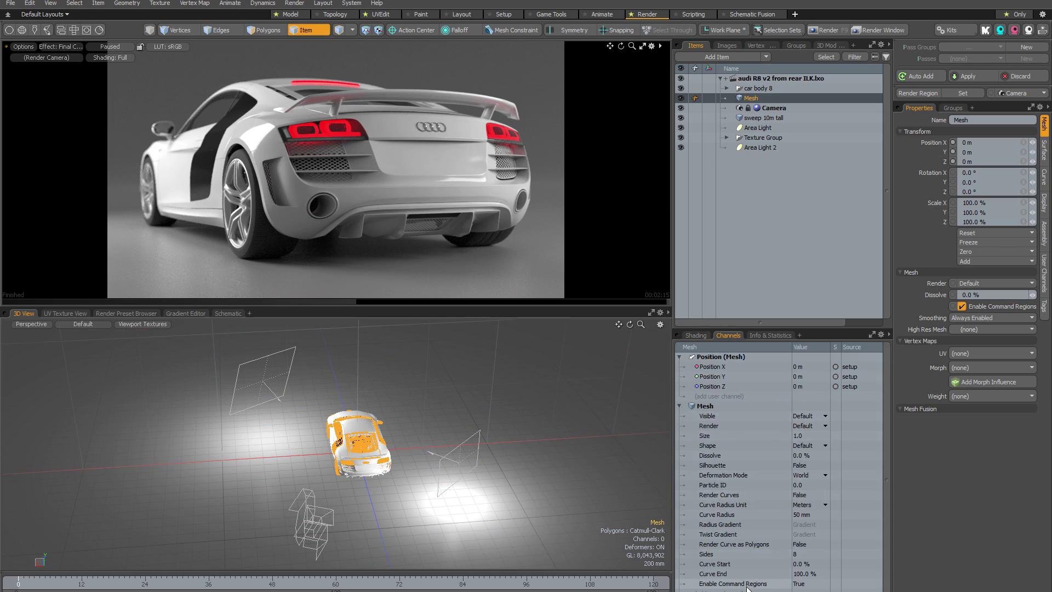
pyautogui.click(258, 358)
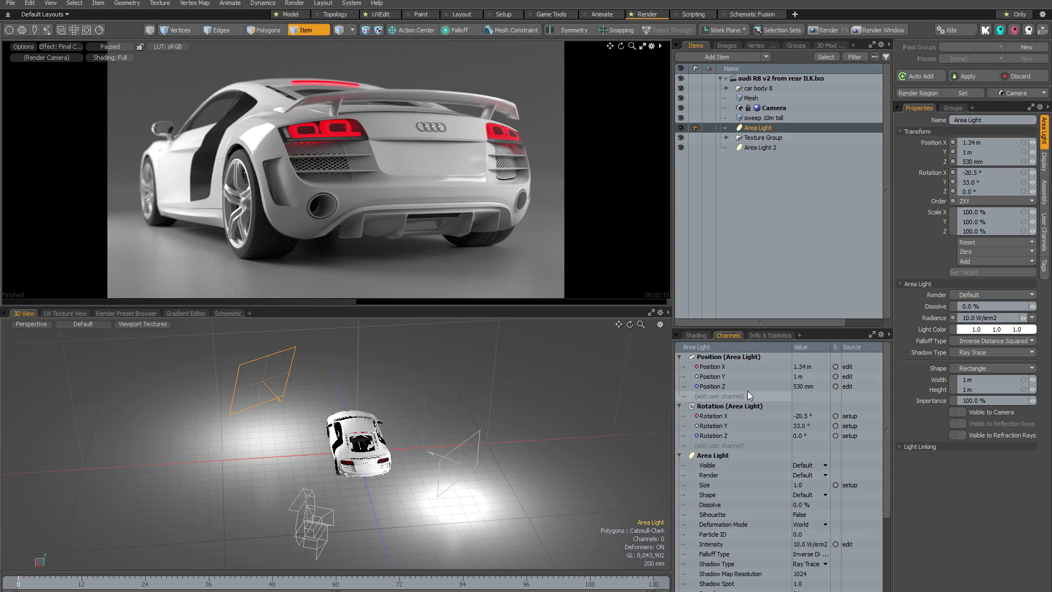
pyautogui.click(796, 46)
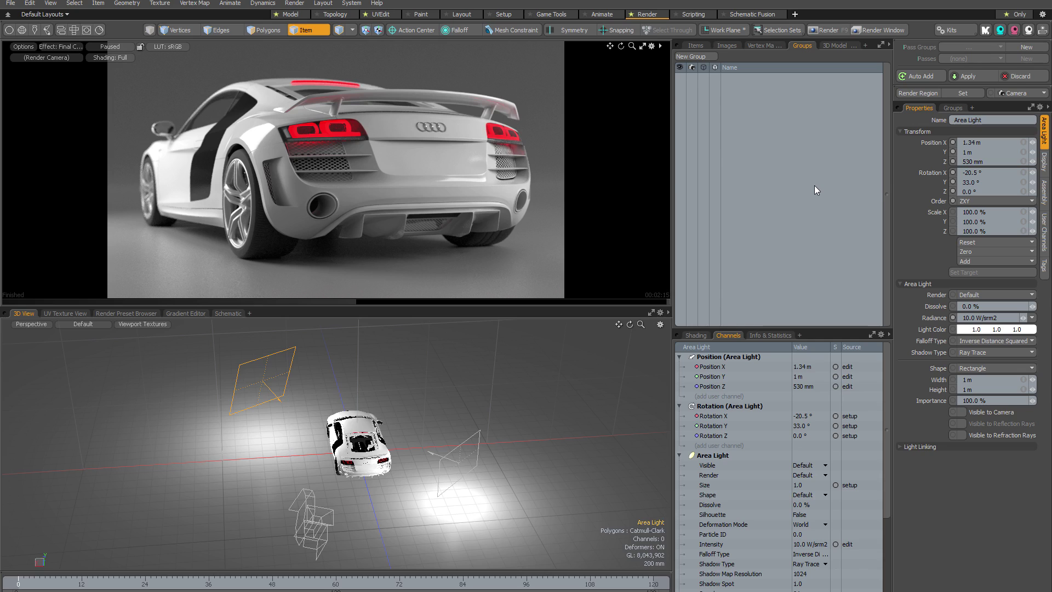
# - Create an empty render pass group named "lighting"
pyautogui.click(1019, 47)
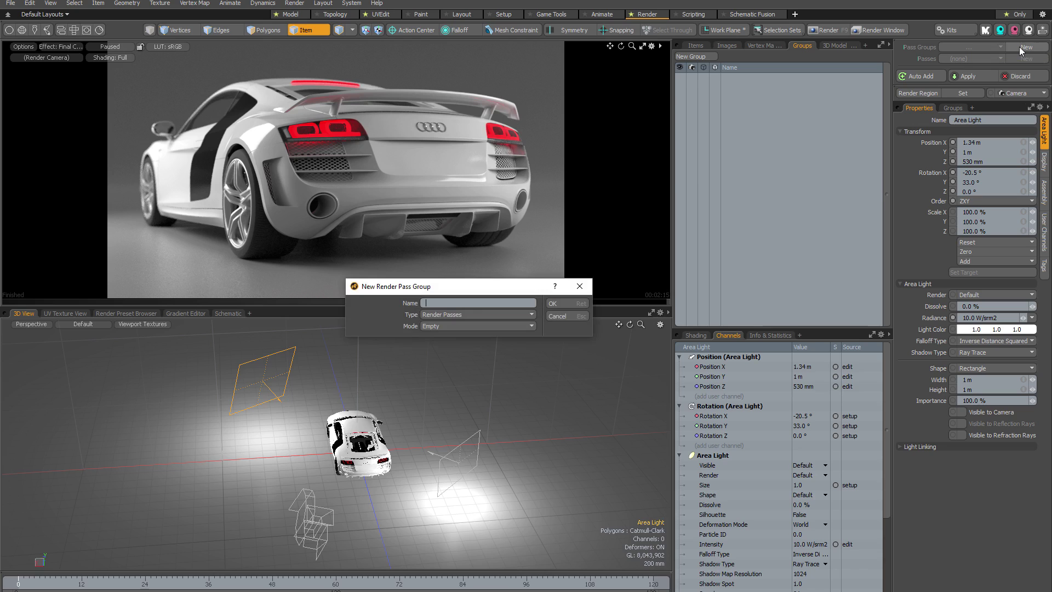
pyautogui.write('lighting')
pyautogui.press('Return')
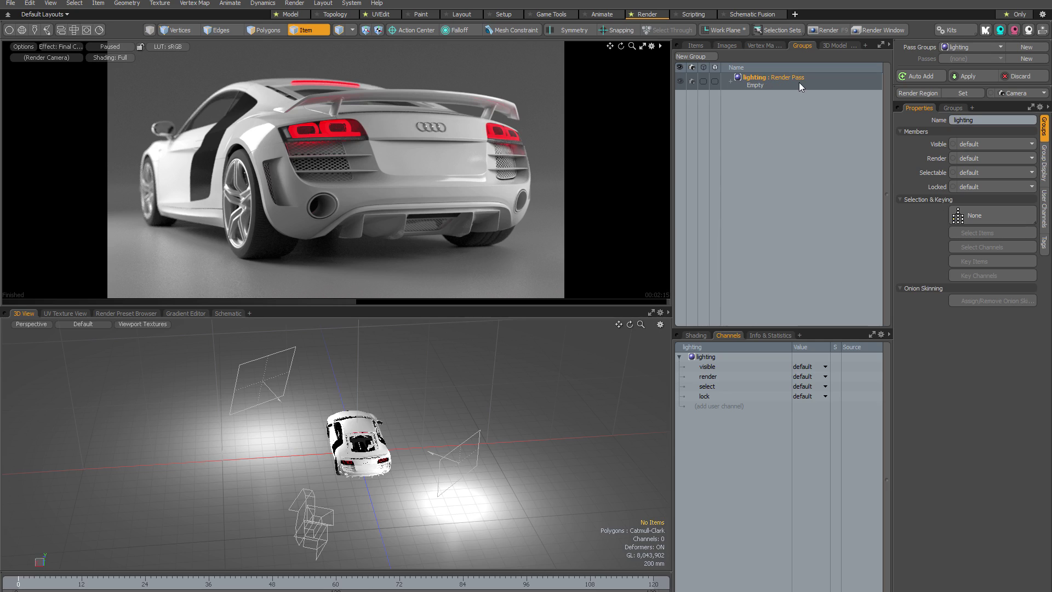
# - Add a pass named "option 1" to the lighting group and expand the group to list its passes
pyautogui.click(1021, 58)
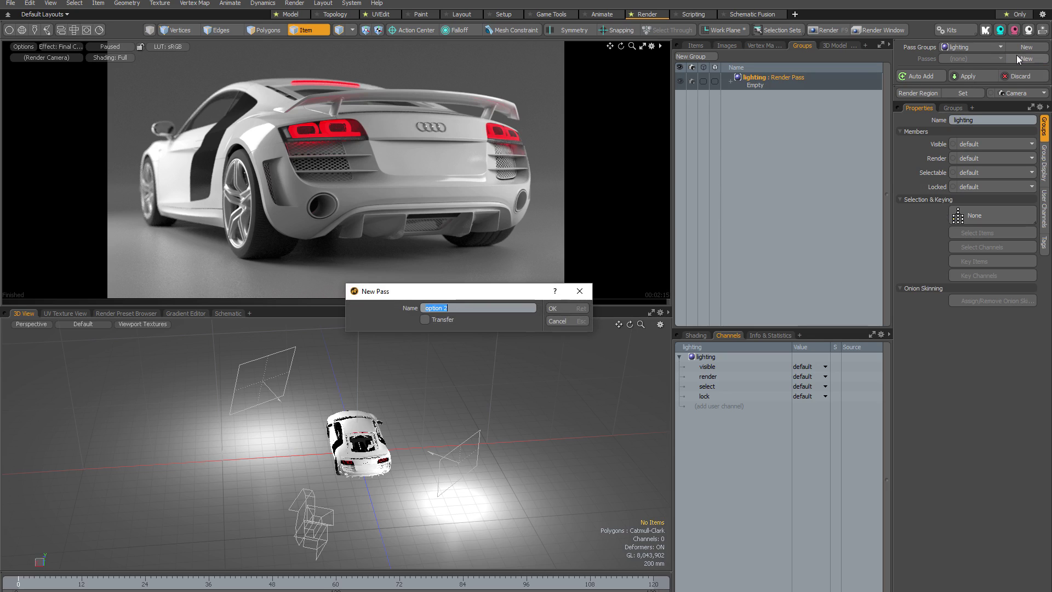
pyautogui.moveTo(445, 308); pyautogui.dragTo(453, 308)
pyautogui.click(554, 307)
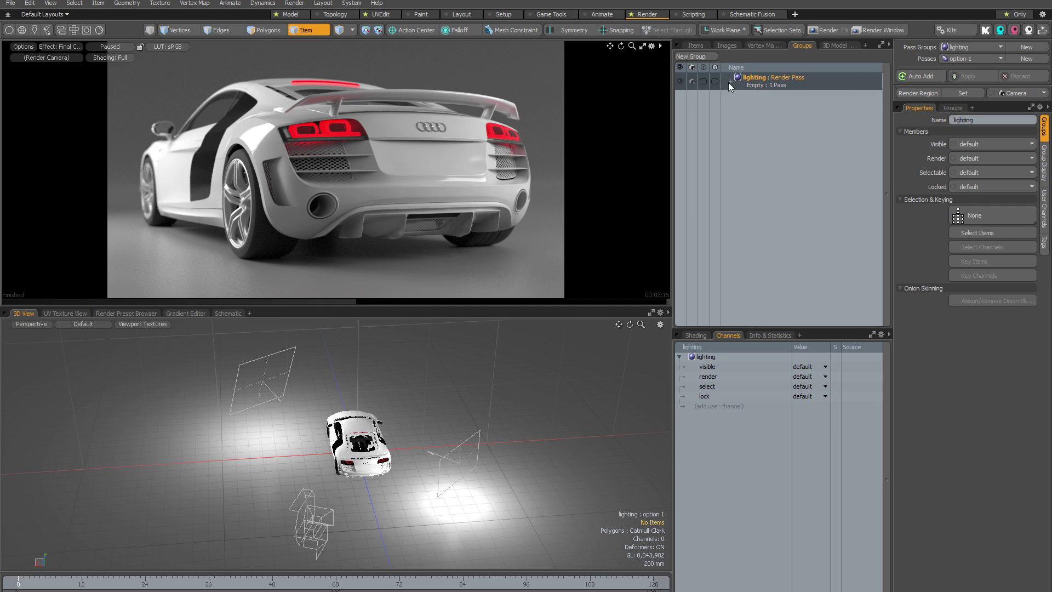
pyautogui.click(731, 82)
pyautogui.click(738, 95)
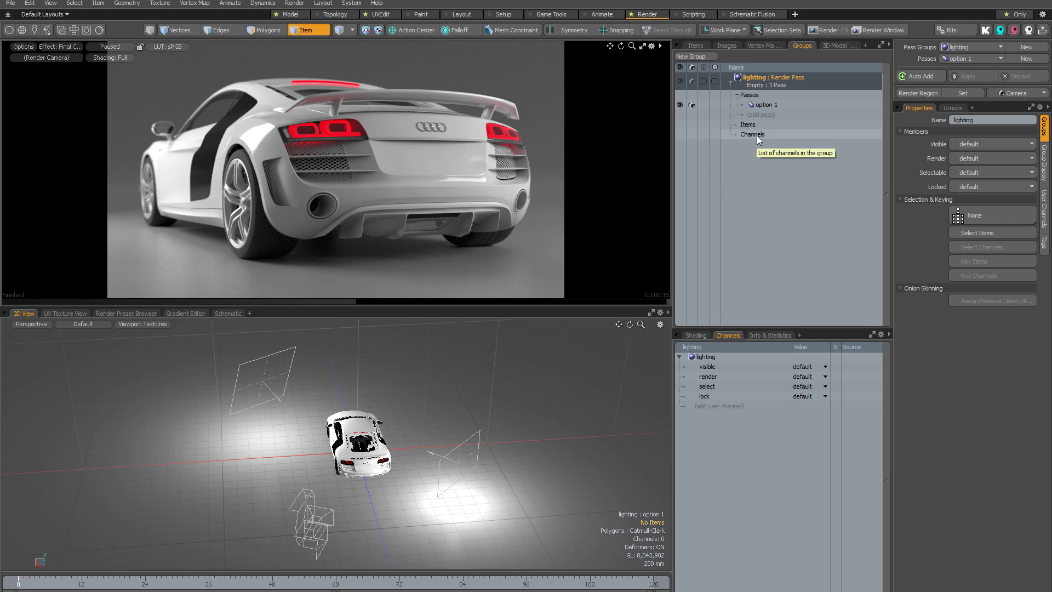
# - Add the area light's Position X, Y and Z channels to the lighting pass group
pyautogui.click(422, 373)
pyautogui.click(274, 353)
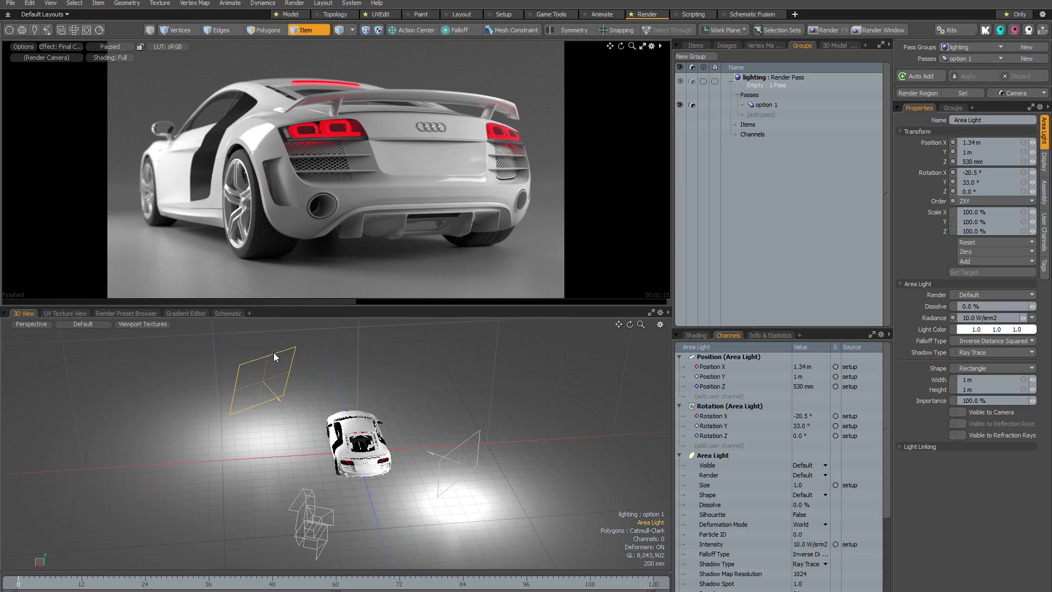
pyautogui.click(920, 140)
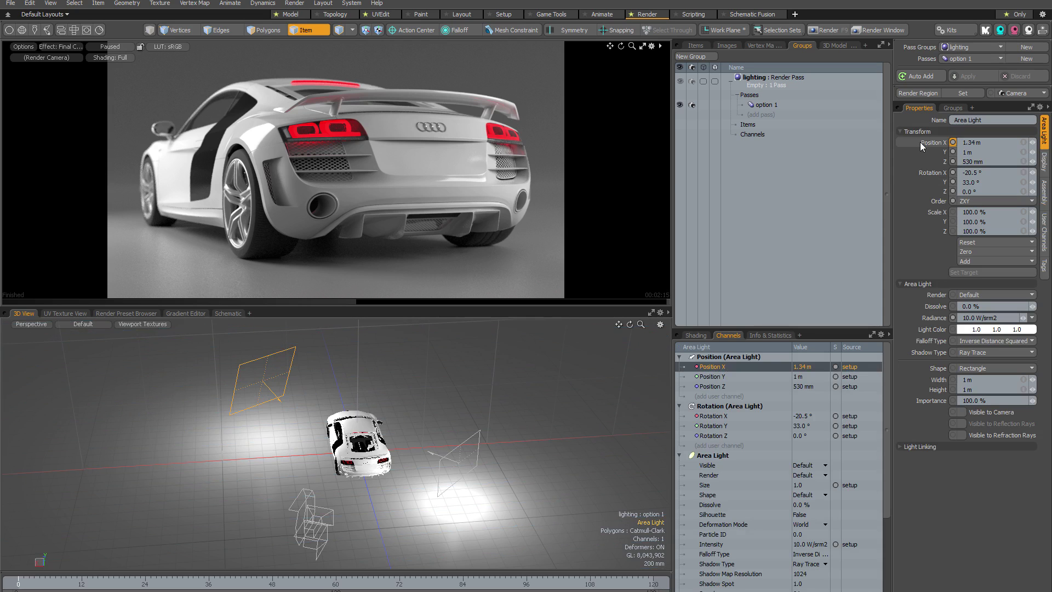
pyautogui.keyDown('shift'); pyautogui.click(925, 160); pyautogui.keyUp('shift')
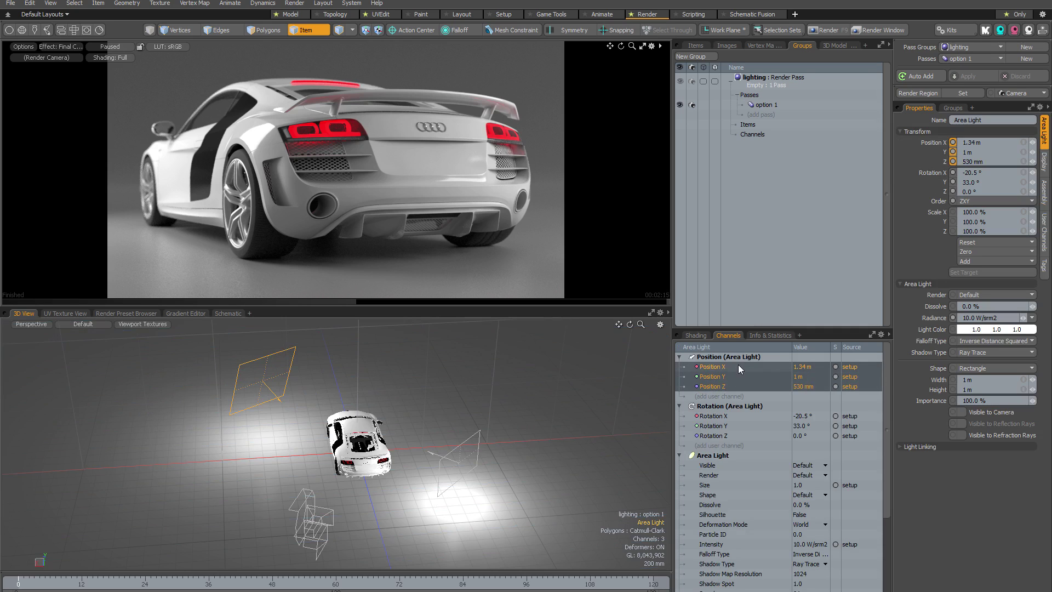
pyautogui.moveTo(737, 366); pyautogui.dragTo(767, 139)
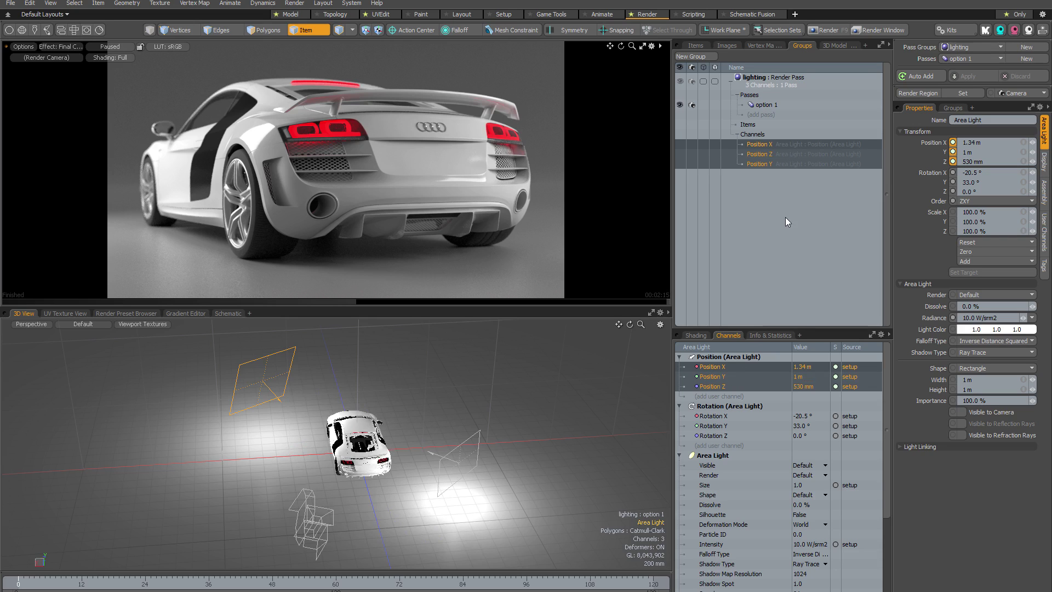
# - Try moving the area light to about X 1.91 m, Z 2.24 m in option 1, and discard the edit
pyautogui.press('y')
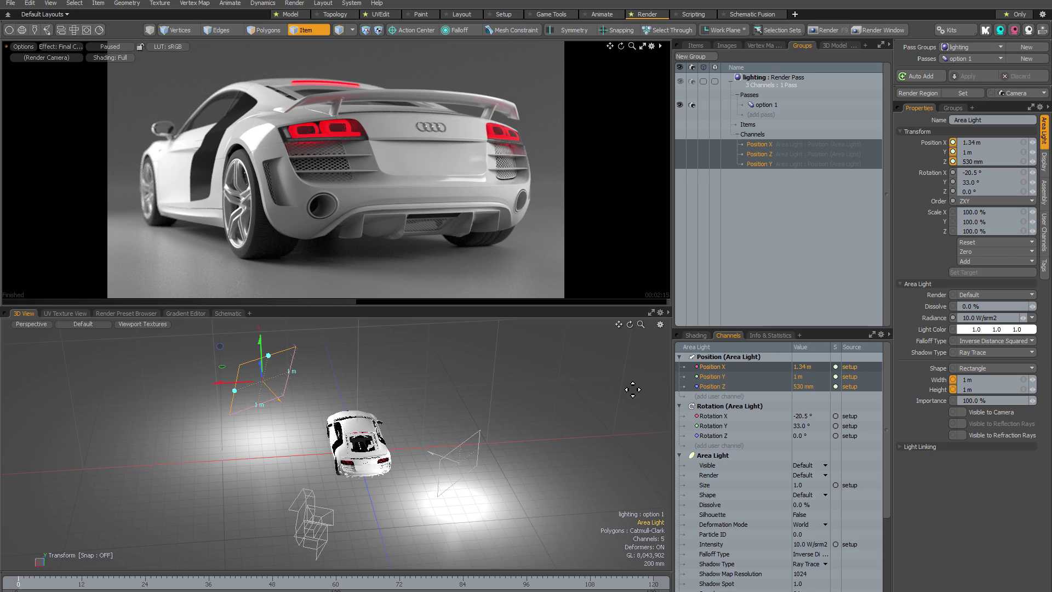
pyautogui.moveTo(225, 372); pyautogui.dragTo(187, 326)
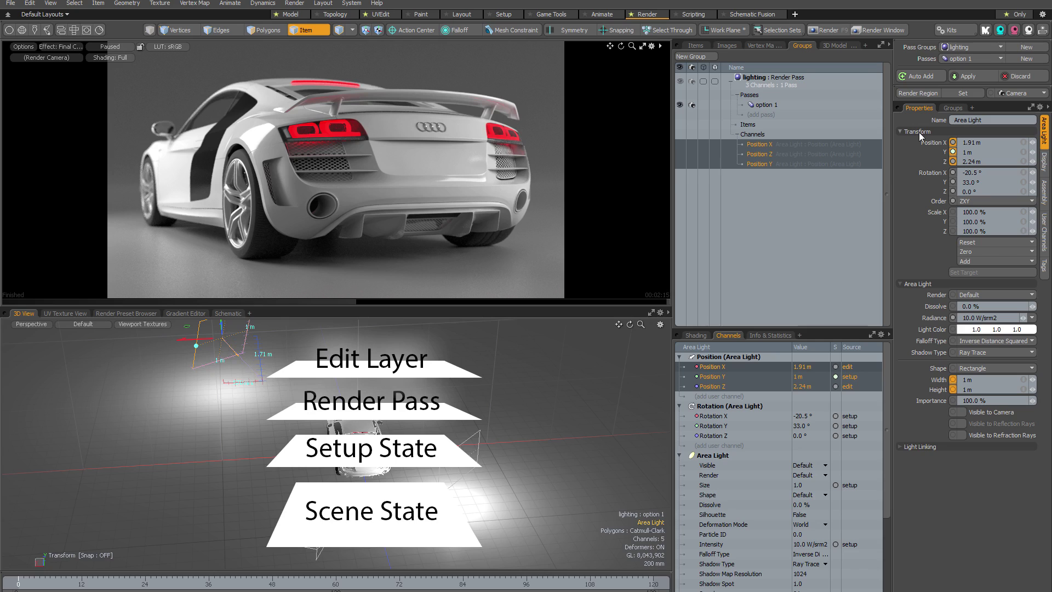
pyautogui.click(1022, 76)
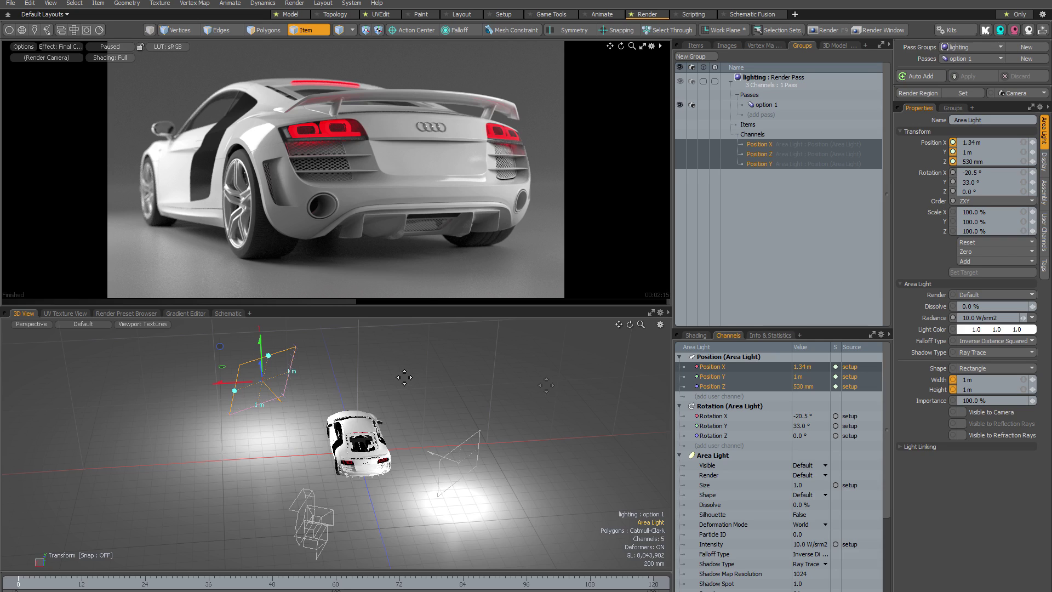
# - Move the area light to about X 2.29 m, Z 2.2 m and apply the change to the option 1 pass
pyautogui.moveTo(224, 371); pyautogui.dragTo(160, 333)
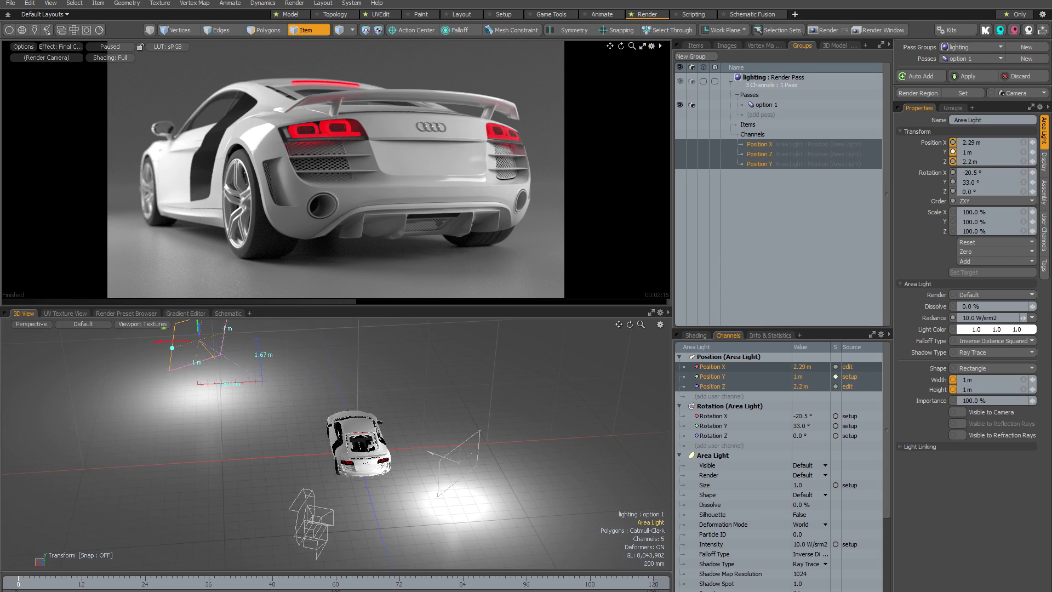
pyautogui.click(968, 76)
# - Compare the area light's position with no pass and with option 1, ending with no pass active
pyautogui.click(960, 59)
pyautogui.click(965, 49)
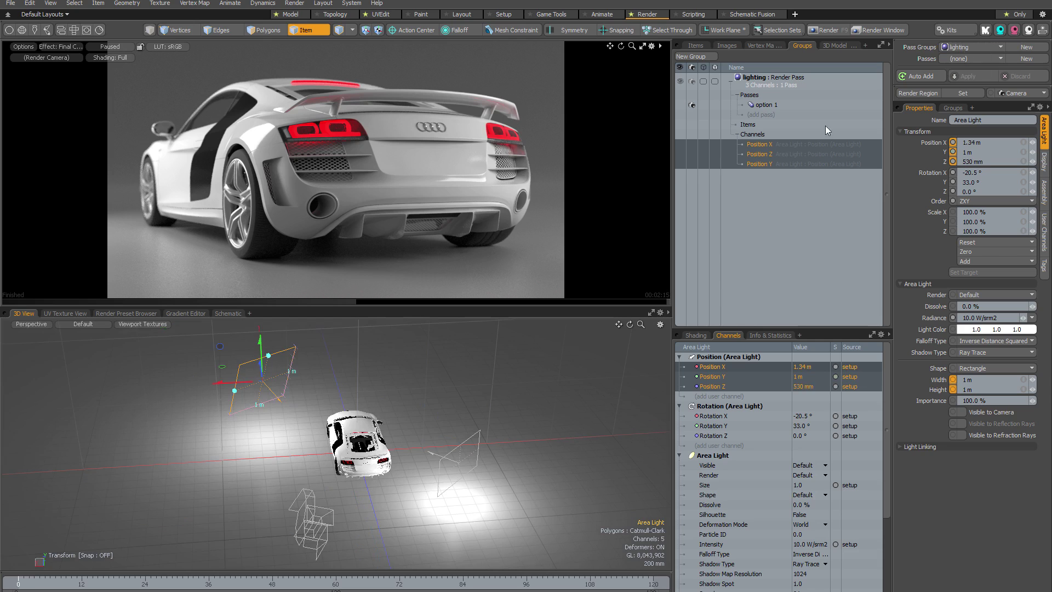
pyautogui.click(960, 59)
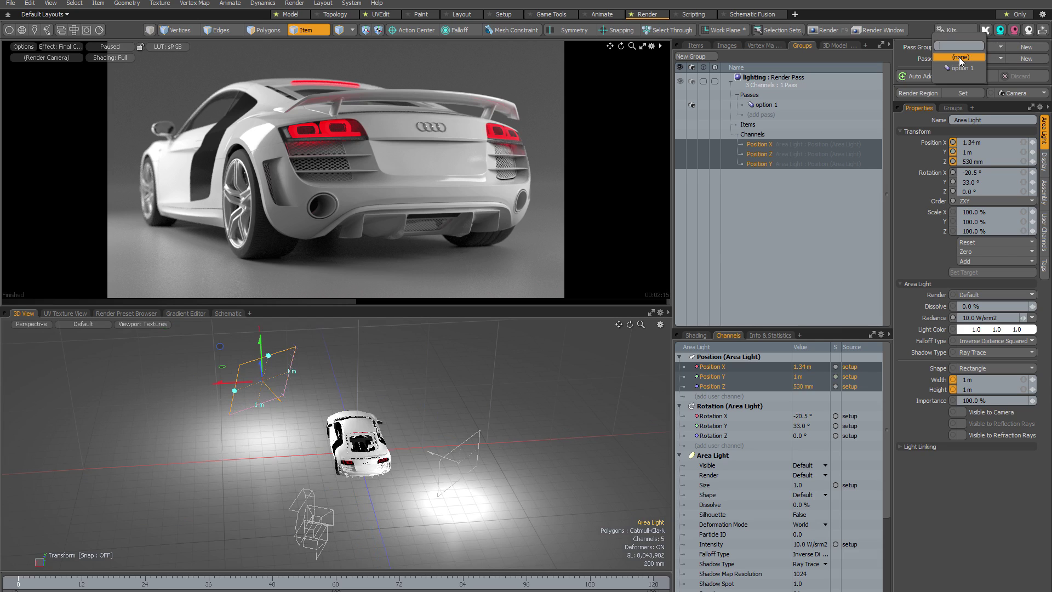
pyautogui.click(961, 68)
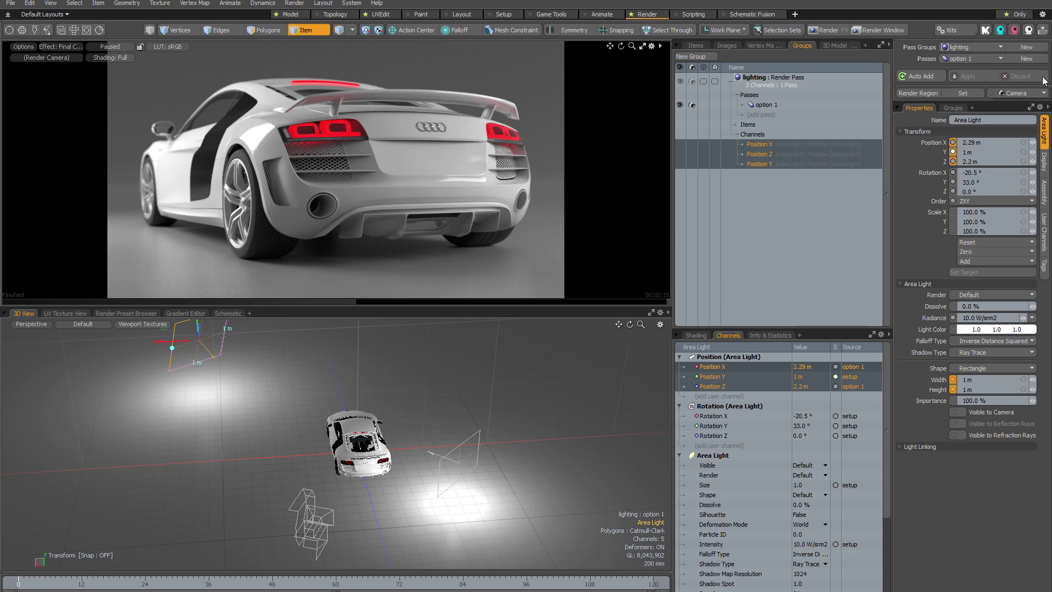
pyautogui.click(982, 57)
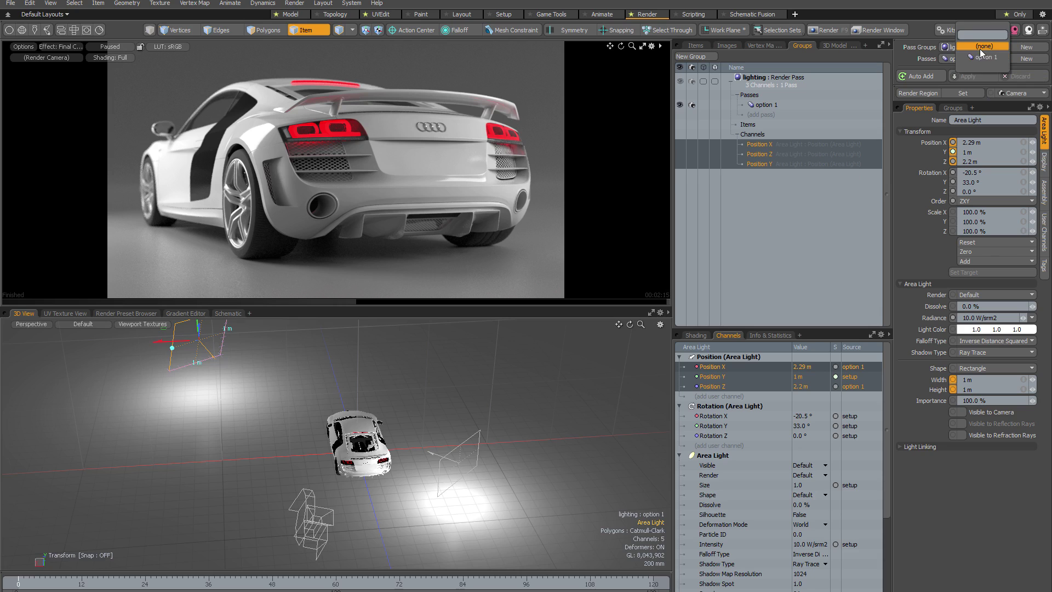
pyautogui.click(980, 48)
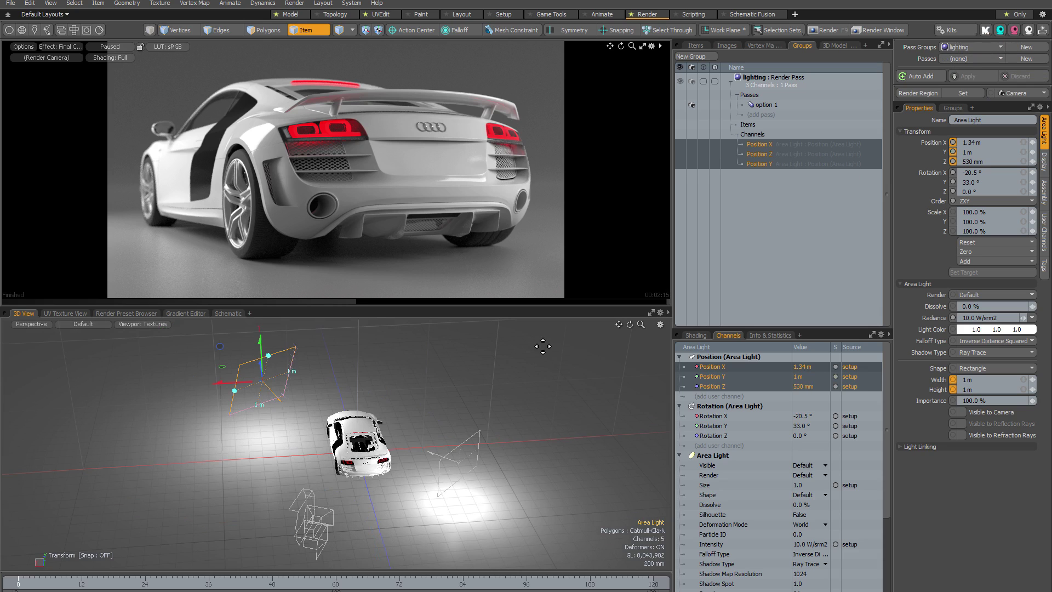
# - Try moving the area light to about X -1.59 m, Z -2.52 m with no pass active, and discard the edit
pyautogui.moveTo(223, 368); pyautogui.dragTo(459, 456)
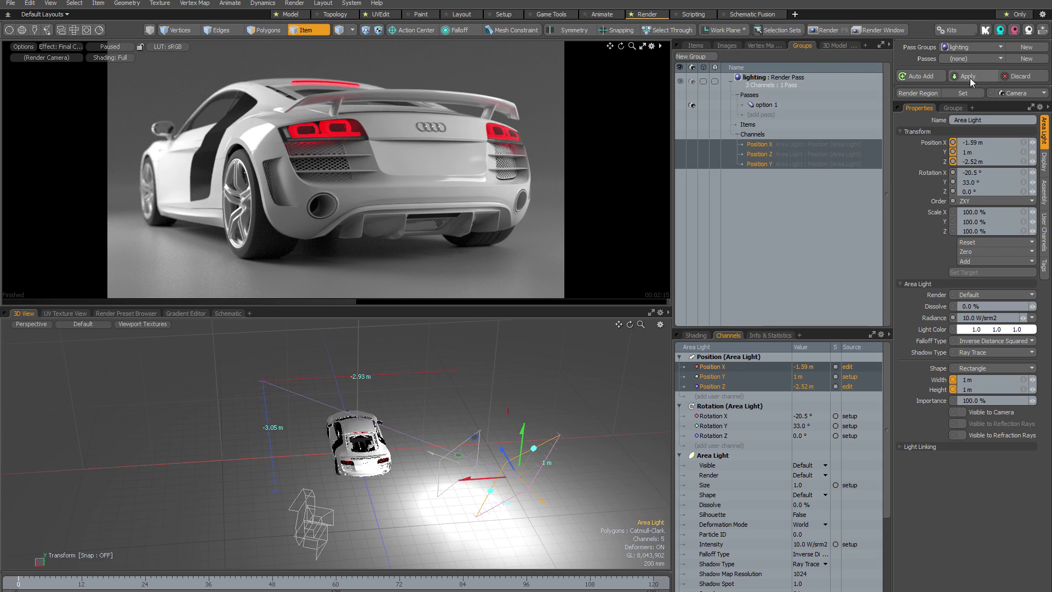
pyautogui.click(1020, 77)
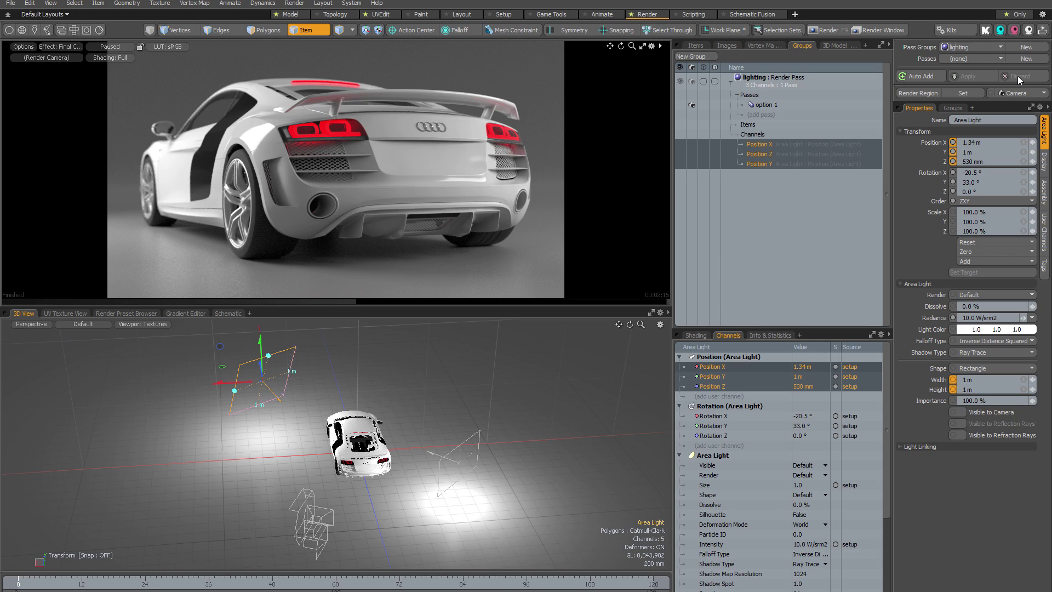
# - Move the area light to about X 2.58 m, Z -240 mm with no pass active, apply it, and switch to option 1
pyautogui.moveTo(222, 373); pyautogui.dragTo(135, 401)
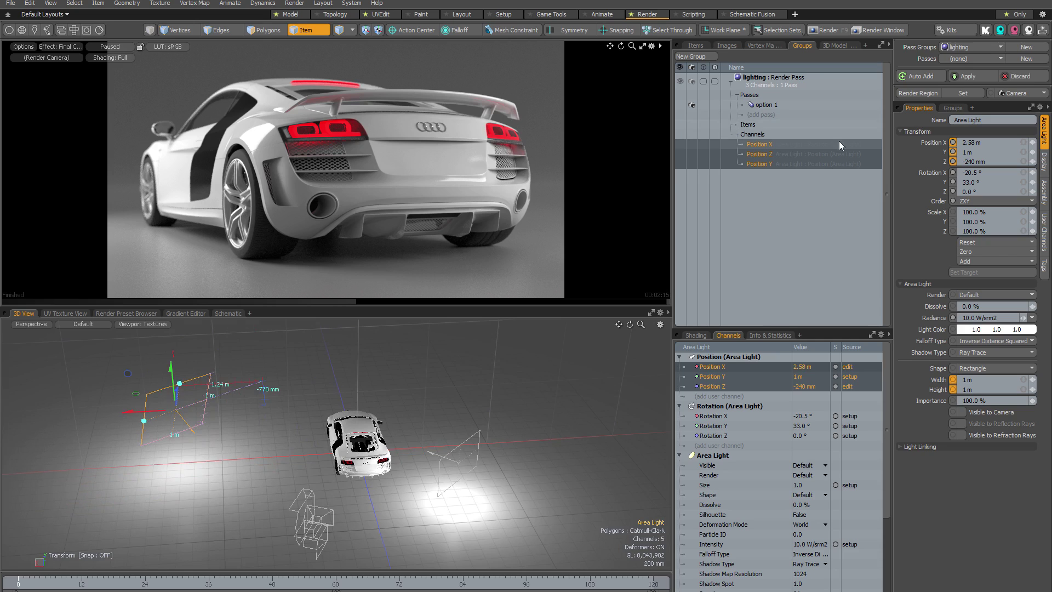
pyautogui.click(978, 75)
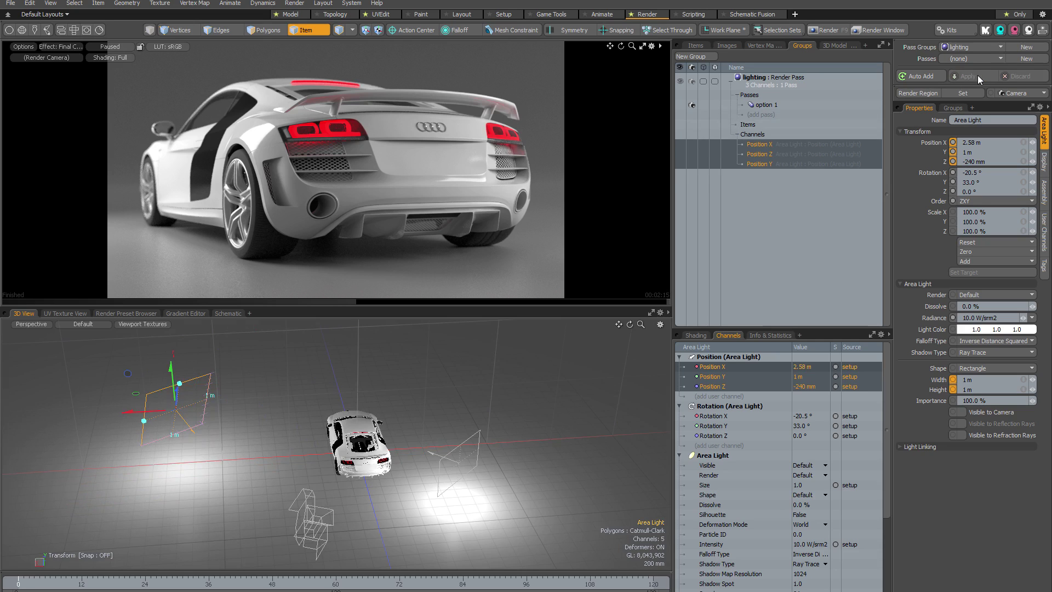
pyautogui.click(975, 58)
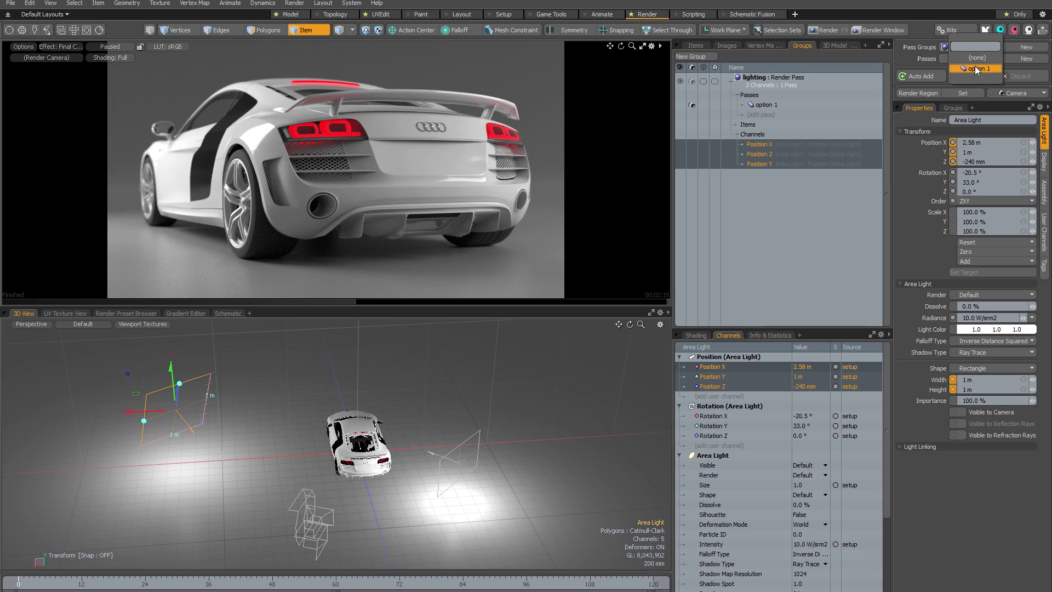
pyautogui.click(976, 69)
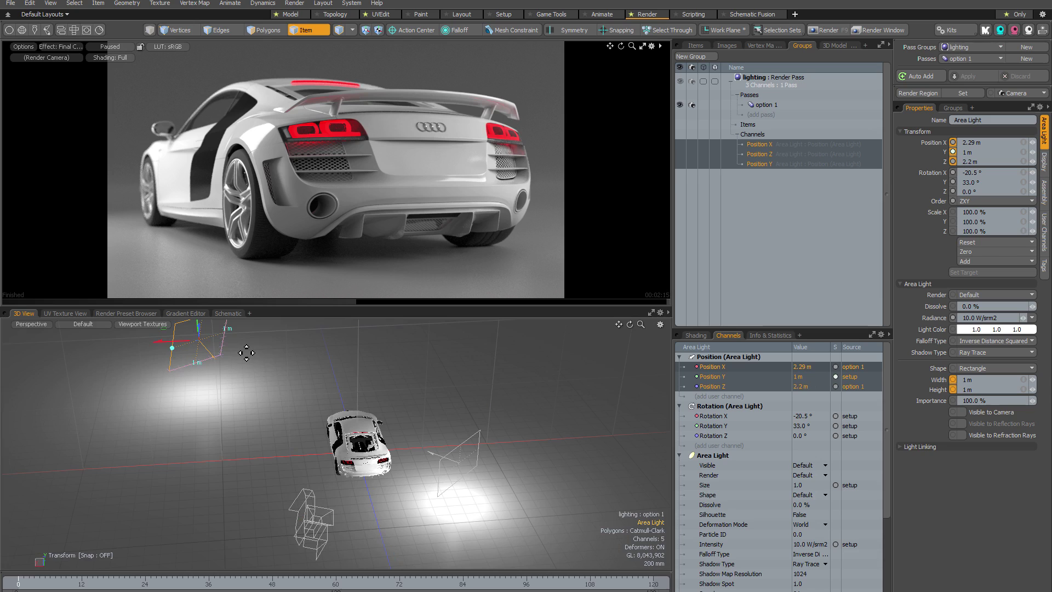
# - Check the area light's position with no pass active and return to option 1
pyautogui.click(981, 59)
pyautogui.click(982, 49)
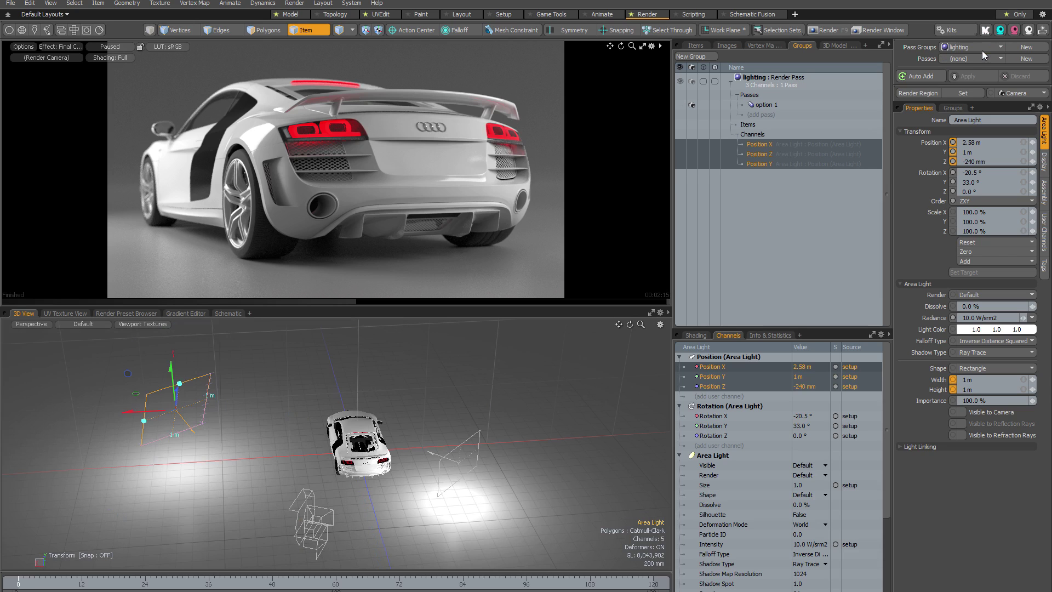
pyautogui.click(978, 57)
pyautogui.click(978, 65)
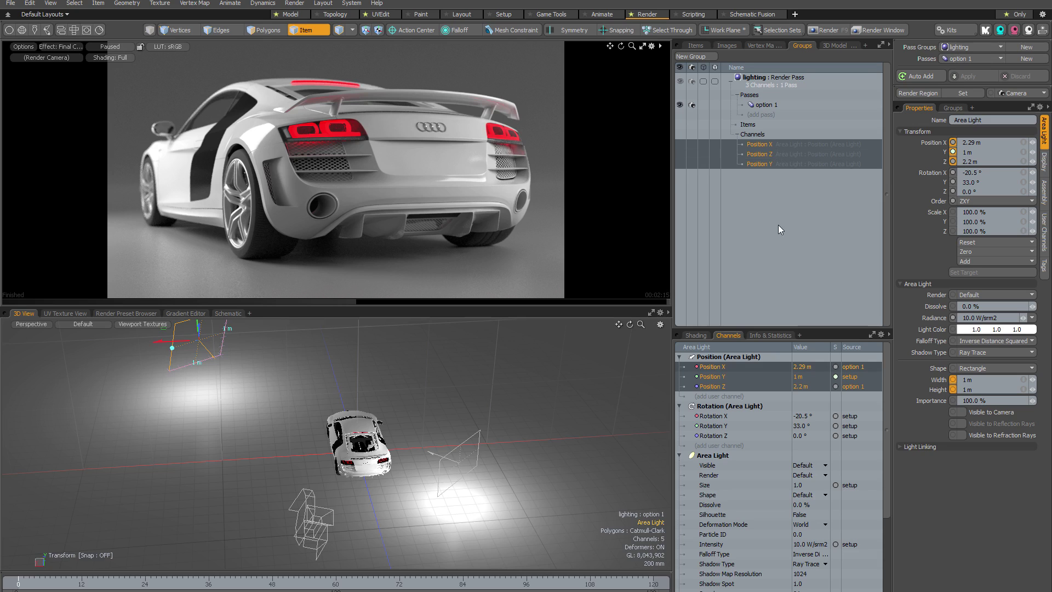
# - Try applying an area light Z rotation of about -41.5° under option 1, compare it with no pass, and undo the rotation
pyautogui.press('e')
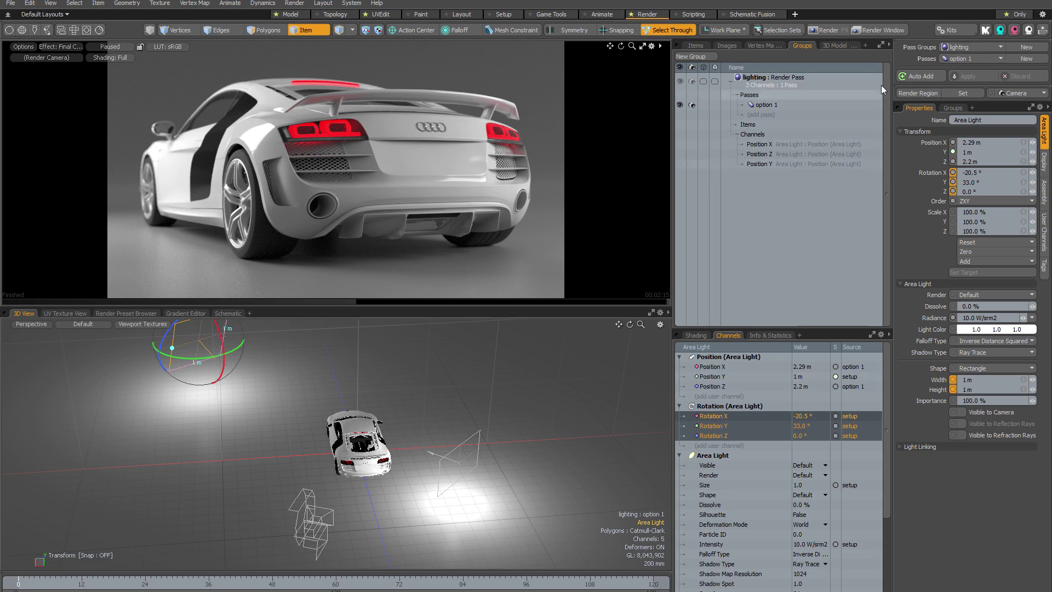
pyautogui.click(963, 59)
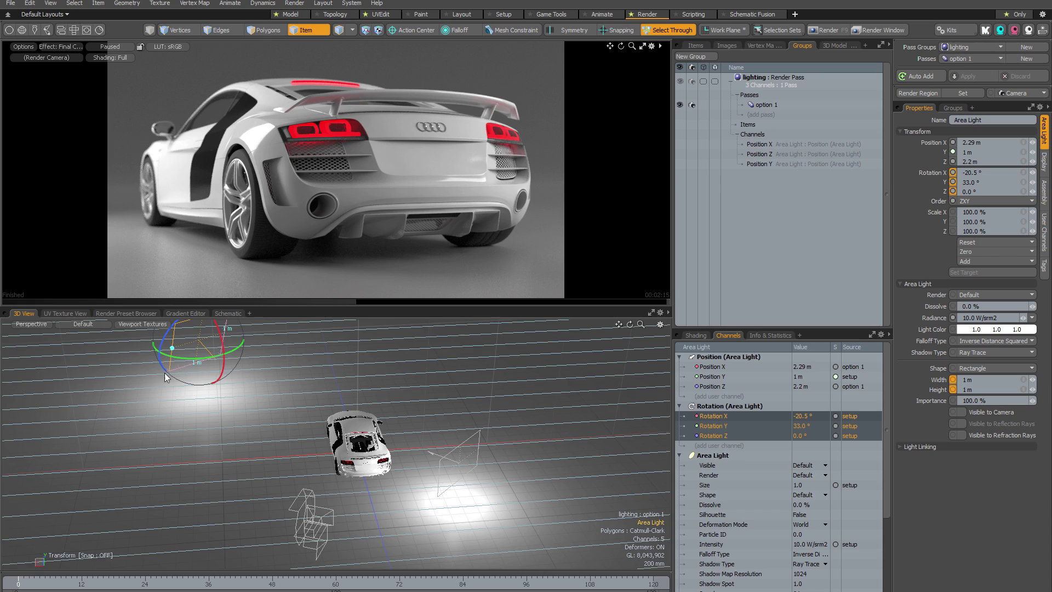
pyautogui.moveTo(167, 347); pyautogui.dragTo(504, 350)
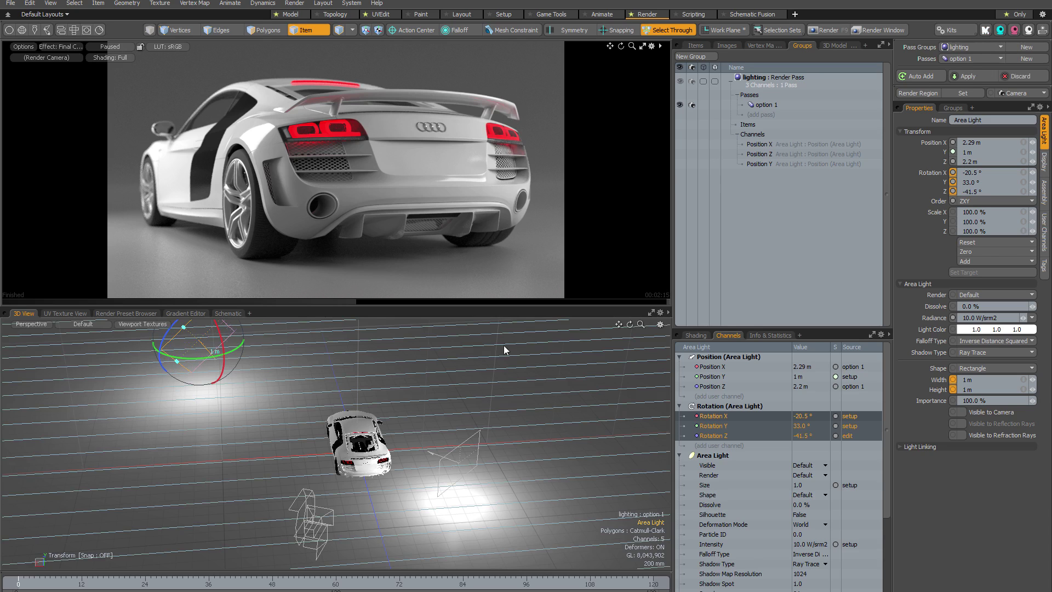
pyautogui.click(969, 76)
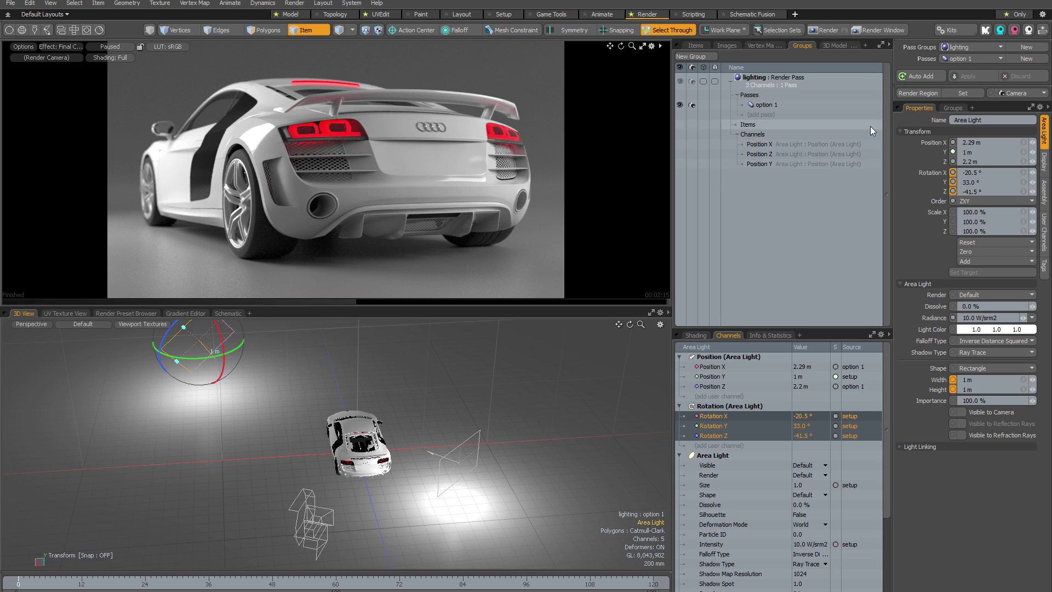
pyautogui.click(963, 58)
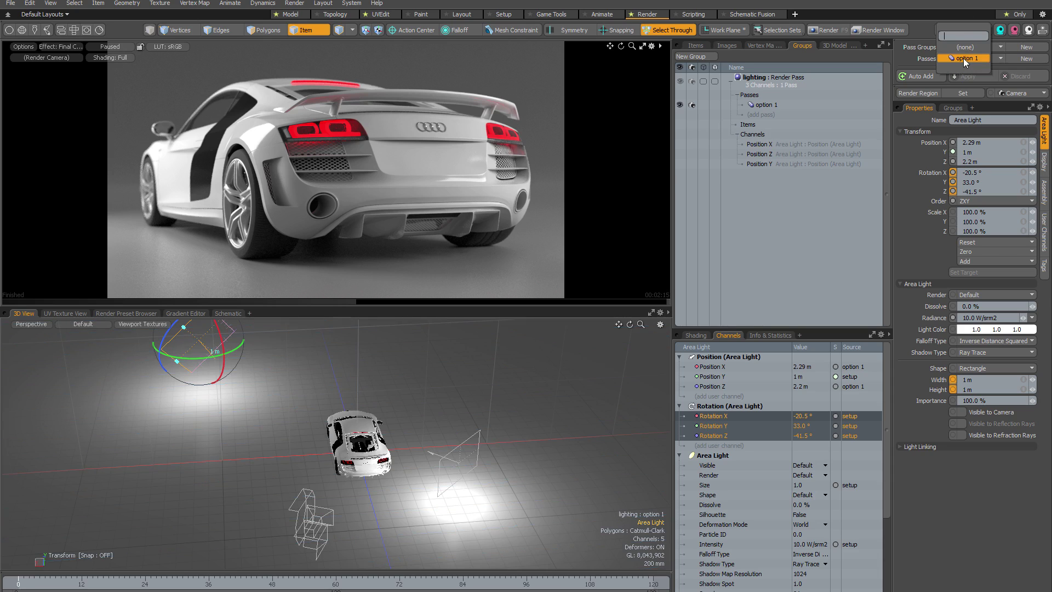
pyautogui.click(964, 47)
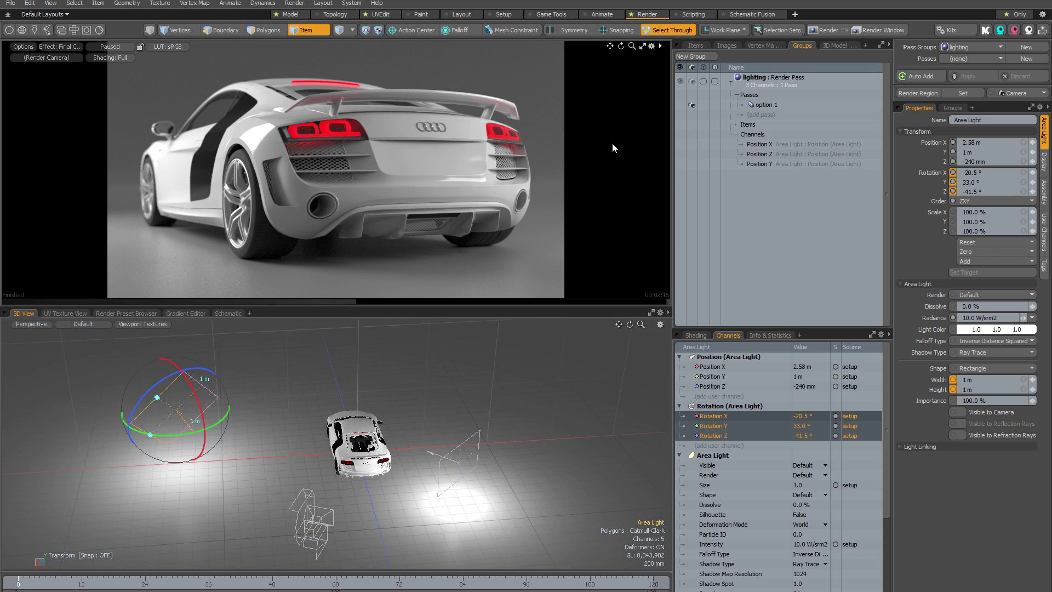
pyautogui.hotkey('ctrl', 'z')
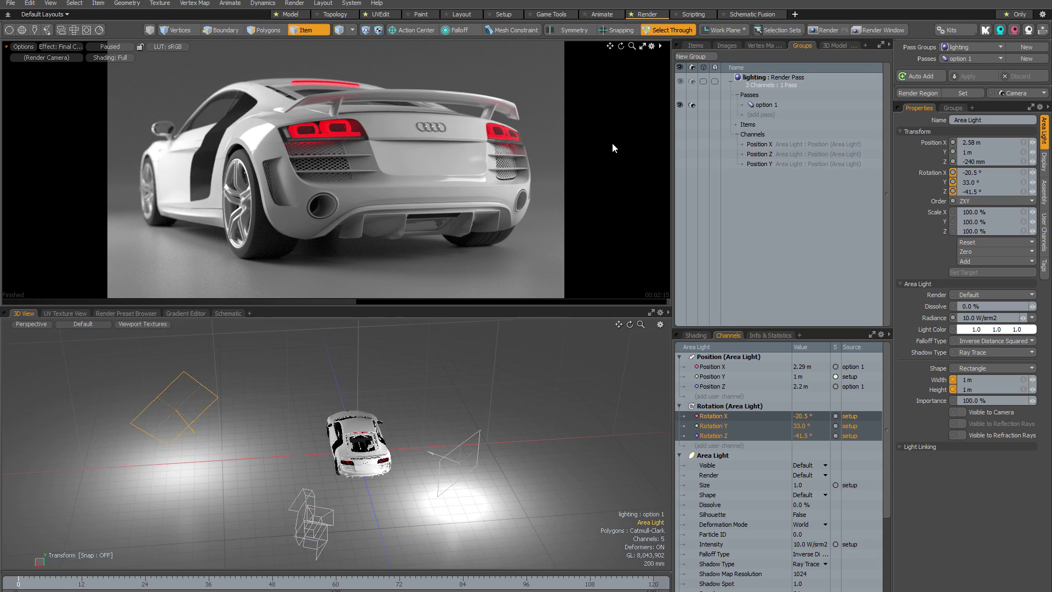
pyautogui.hotkey('ctrl', 'z')
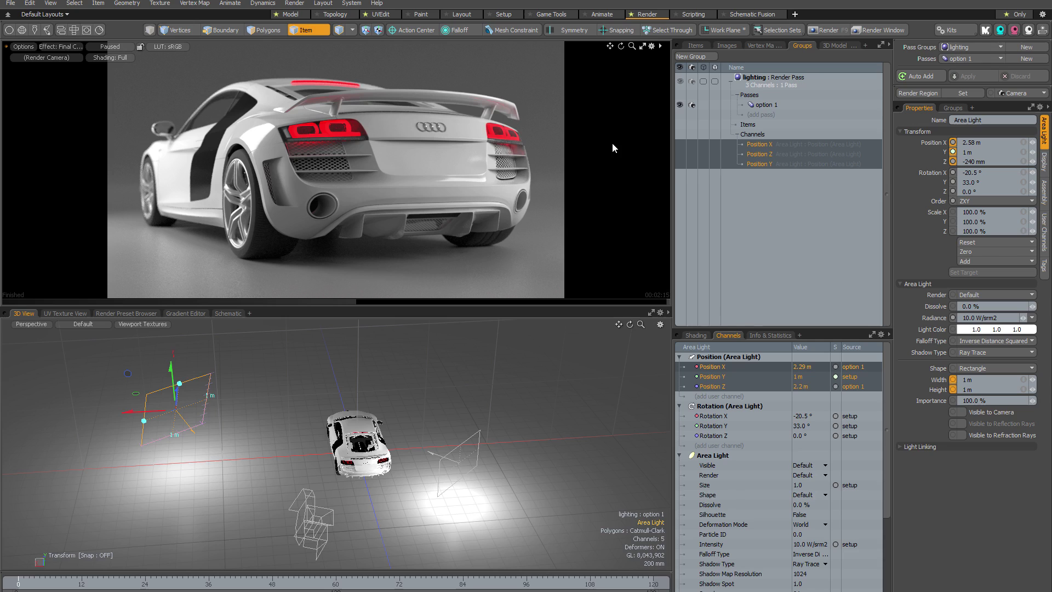
# - Compare the area light's placement with no pass and with option 1, ending with option 1 active
pyautogui.click(955, 59)
pyautogui.click(954, 50)
pyautogui.click(956, 59)
pyautogui.click(958, 69)
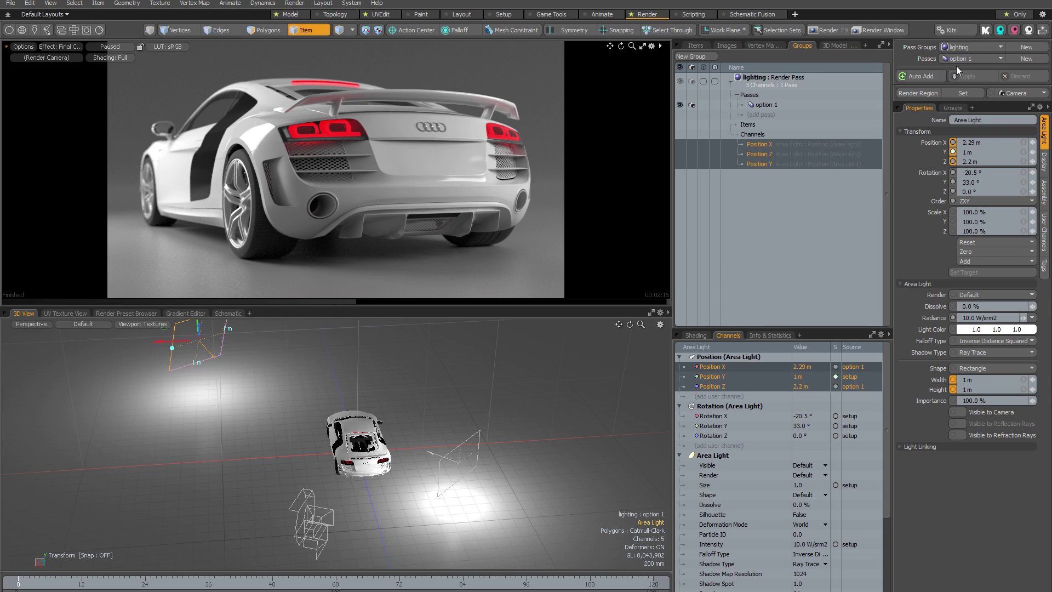
# - Add the area light's Rotation X, Y and Z channels to the lighting pass group's channels
pyautogui.click(720, 418)
pyautogui.keyDown('shift'); pyautogui.click(718, 435); pyautogui.keyUp('shift')
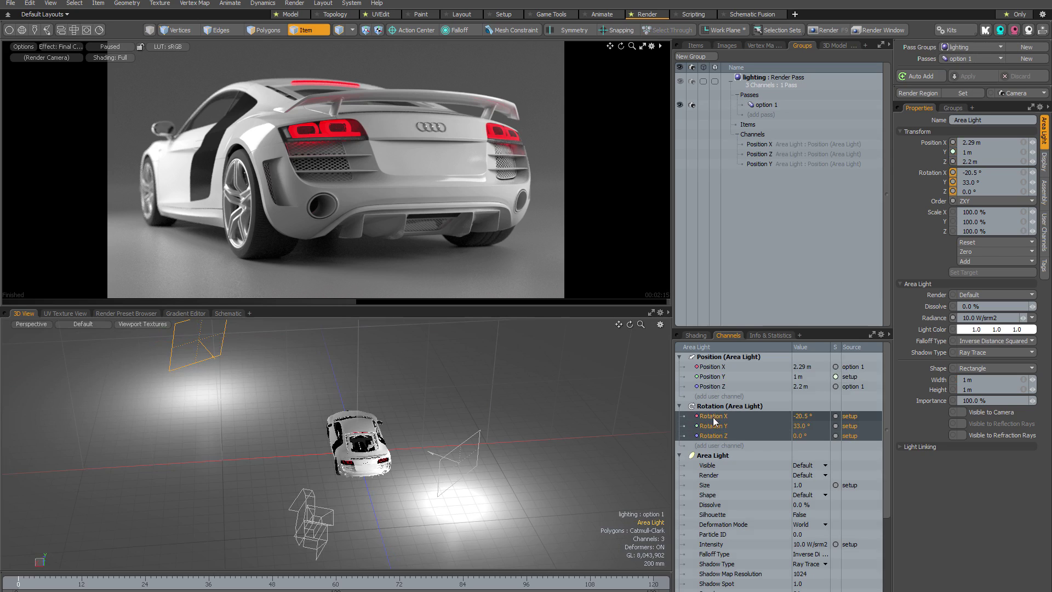
pyautogui.moveTo(715, 421); pyautogui.dragTo(758, 147)
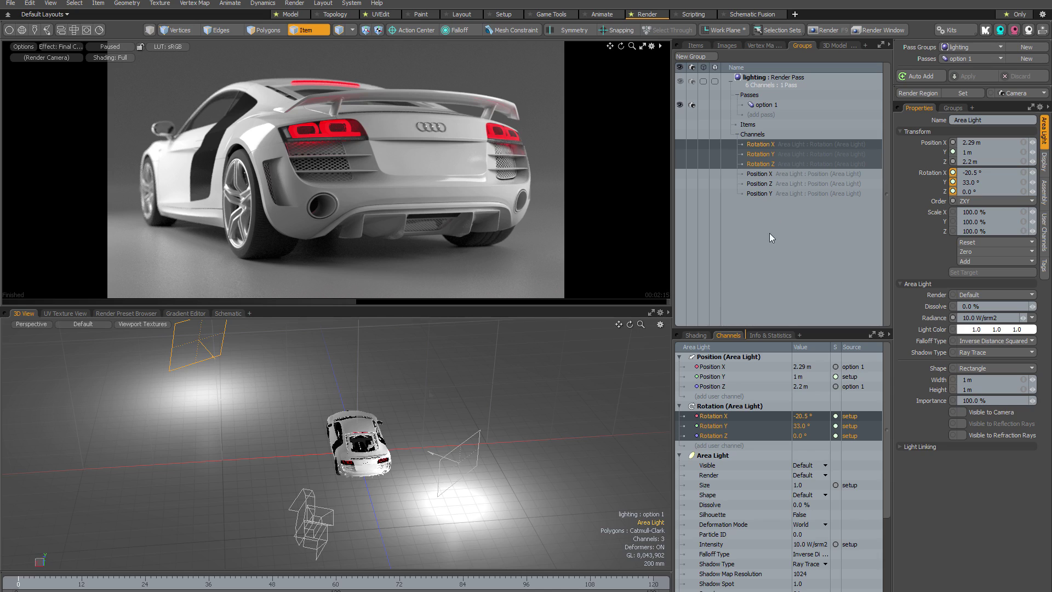
# - Rotate the area light to about -34.5° on Z and apply the change to the option 1 pass
pyautogui.press('y')
pyautogui.moveTo(211, 350); pyautogui.dragTo(187, 332)
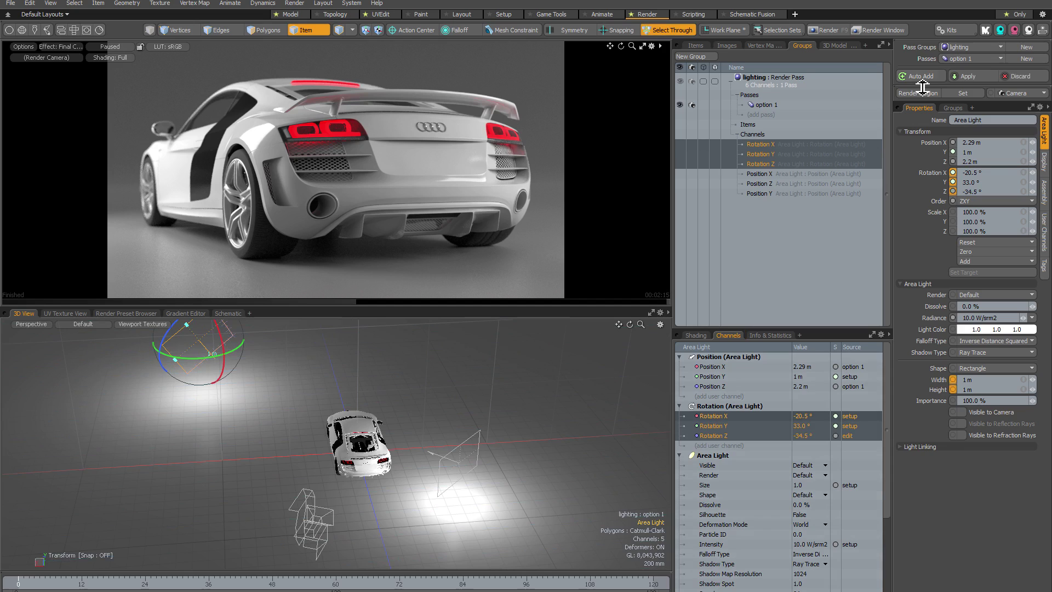
pyautogui.click(976, 76)
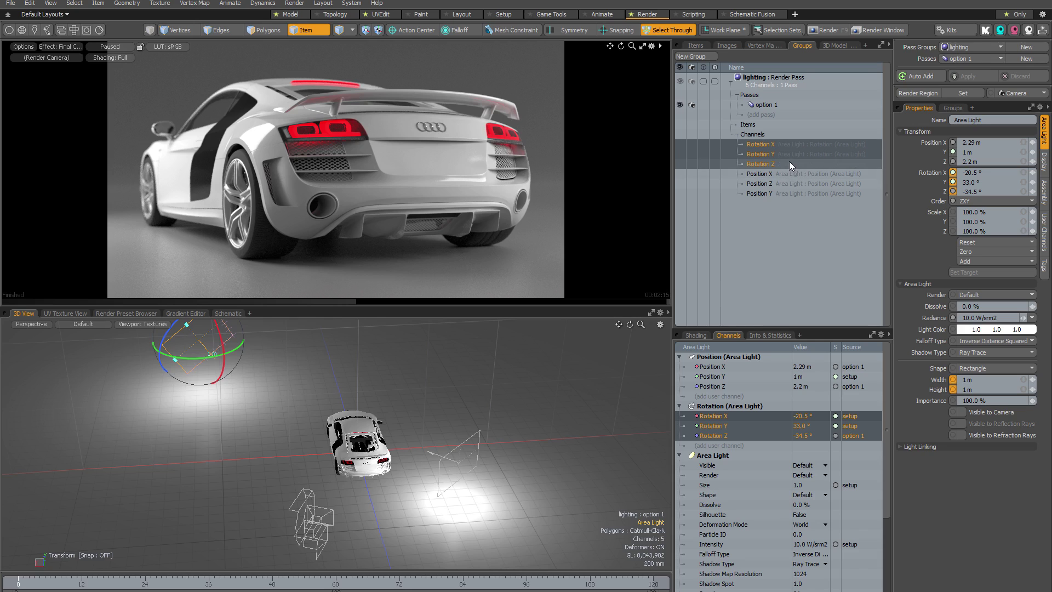
# - Compare the area light's rotation and position between no pass and option 1, ending with option 1 active
pyautogui.click(962, 57)
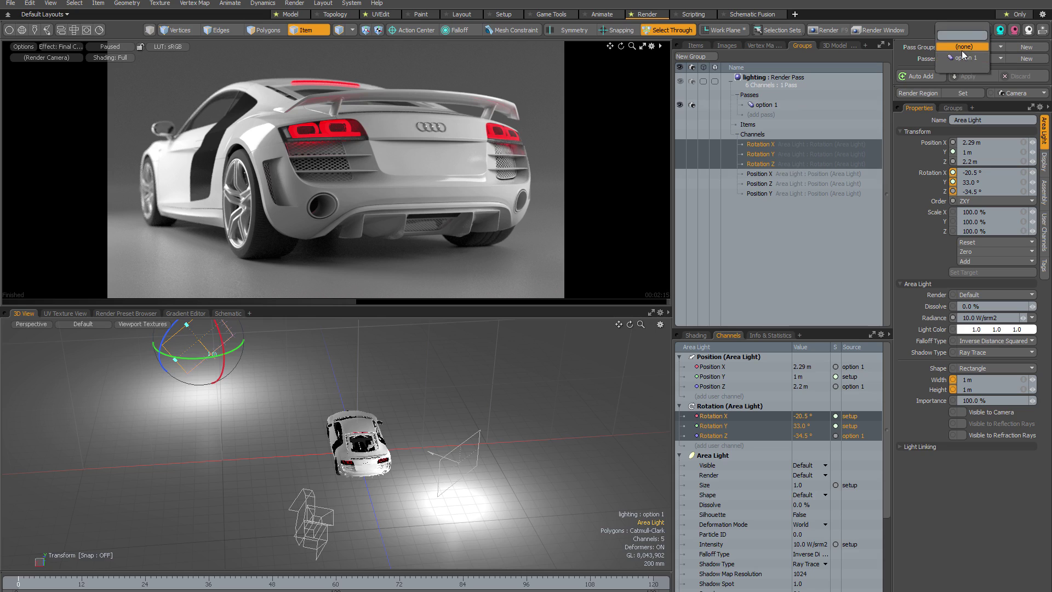
pyautogui.click(961, 47)
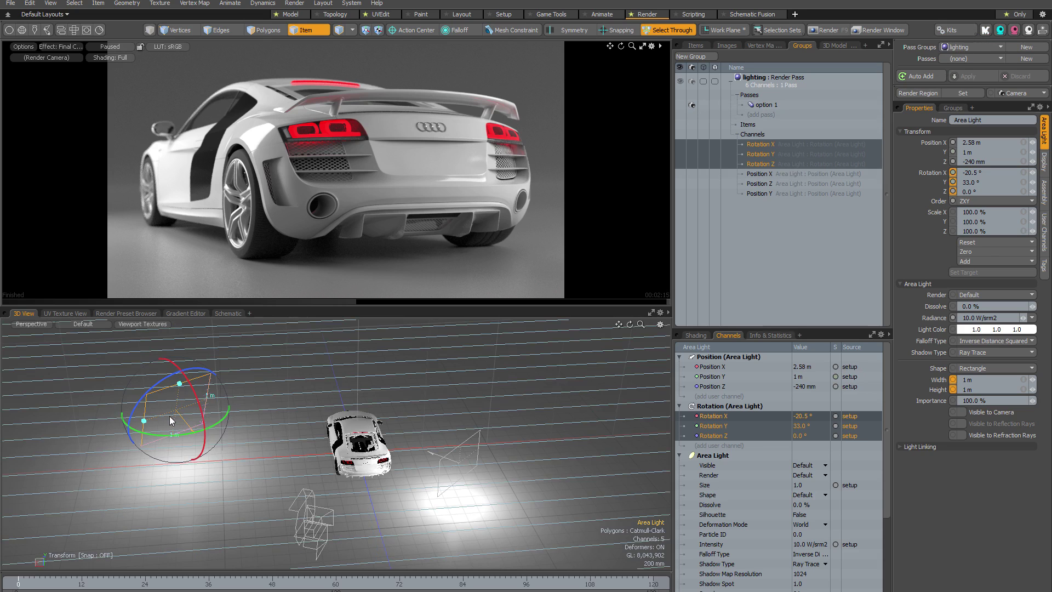
pyautogui.click(962, 57)
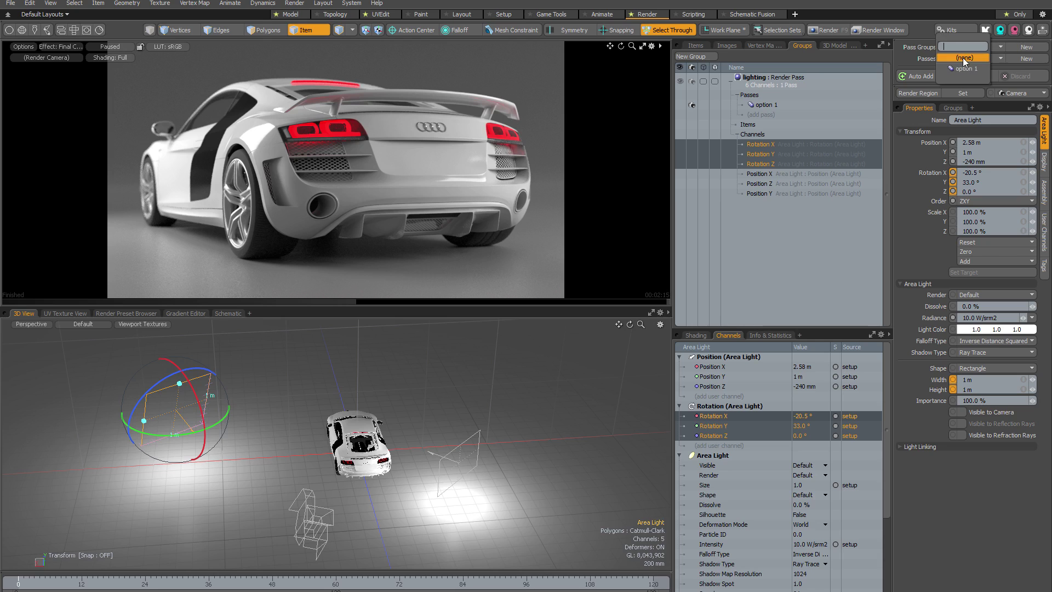
pyautogui.click(963, 68)
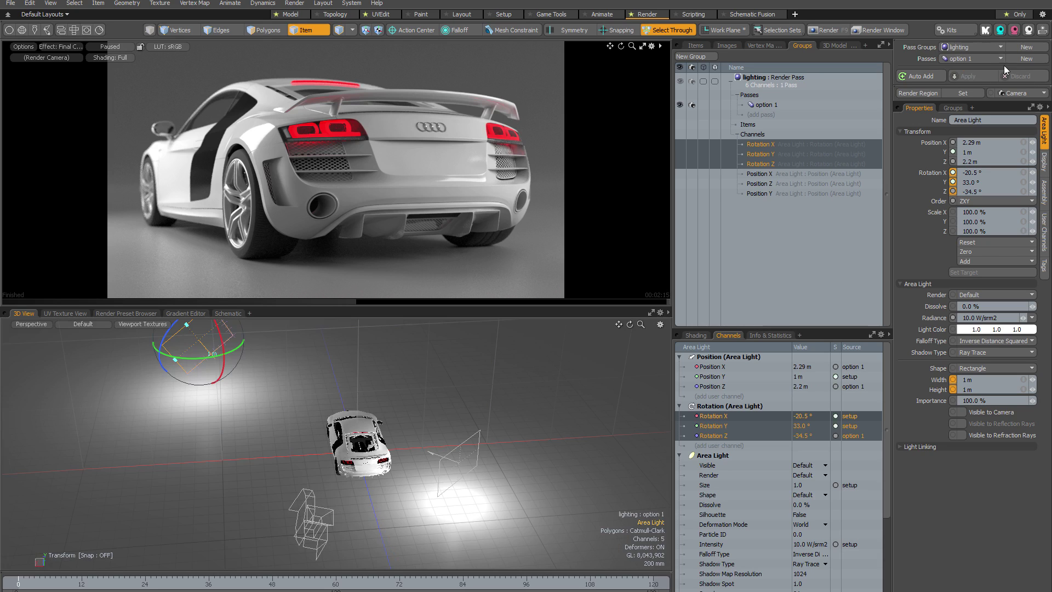
pyautogui.click(967, 58)
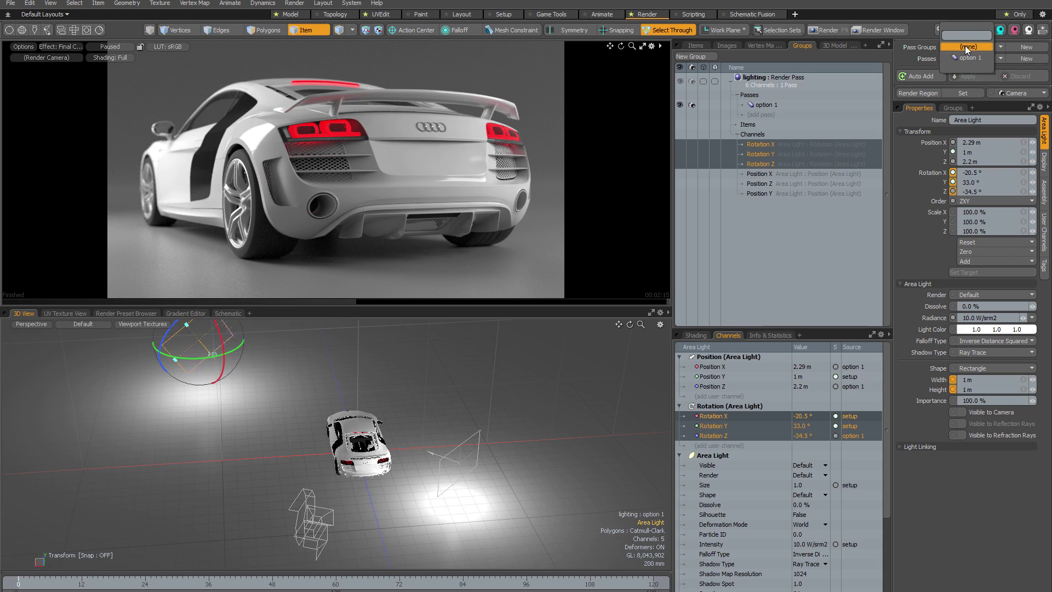
pyautogui.click(965, 46)
pyautogui.click(968, 57)
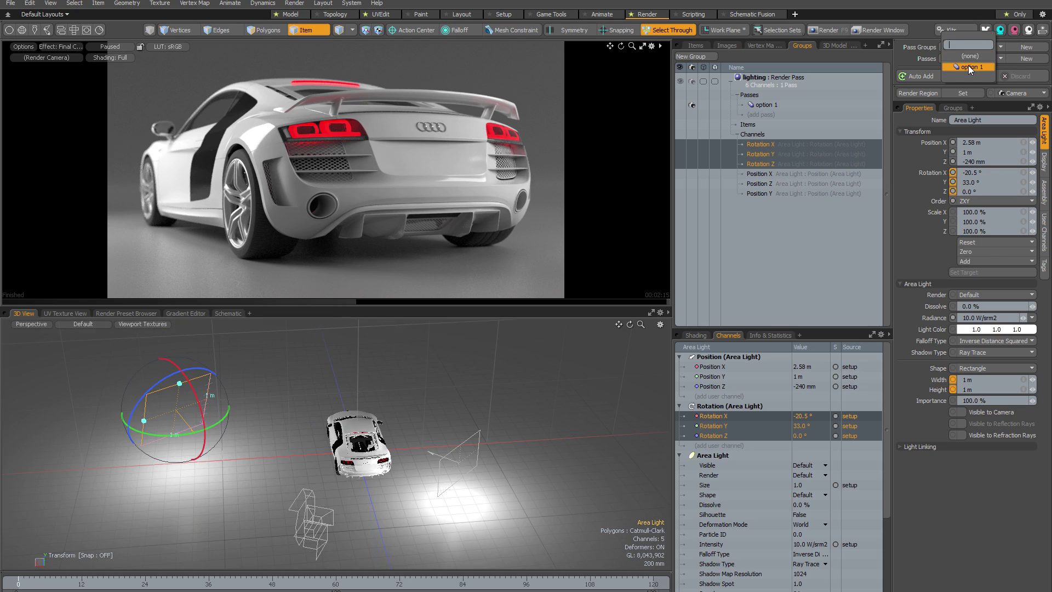
pyautogui.click(968, 65)
pyautogui.click(796, 227)
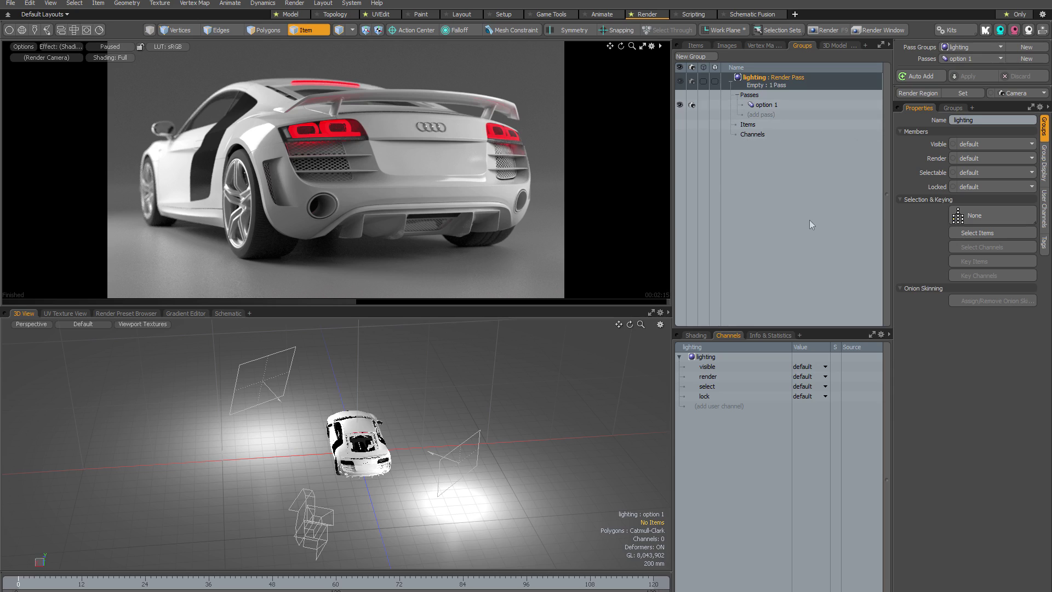
# - Turn on Auto Add and place the area light above the car at about X -689 mm, Y 1.43 m, Z 380 mm, rotated -81° X, -68.8° Y
pyautogui.click(921, 76)
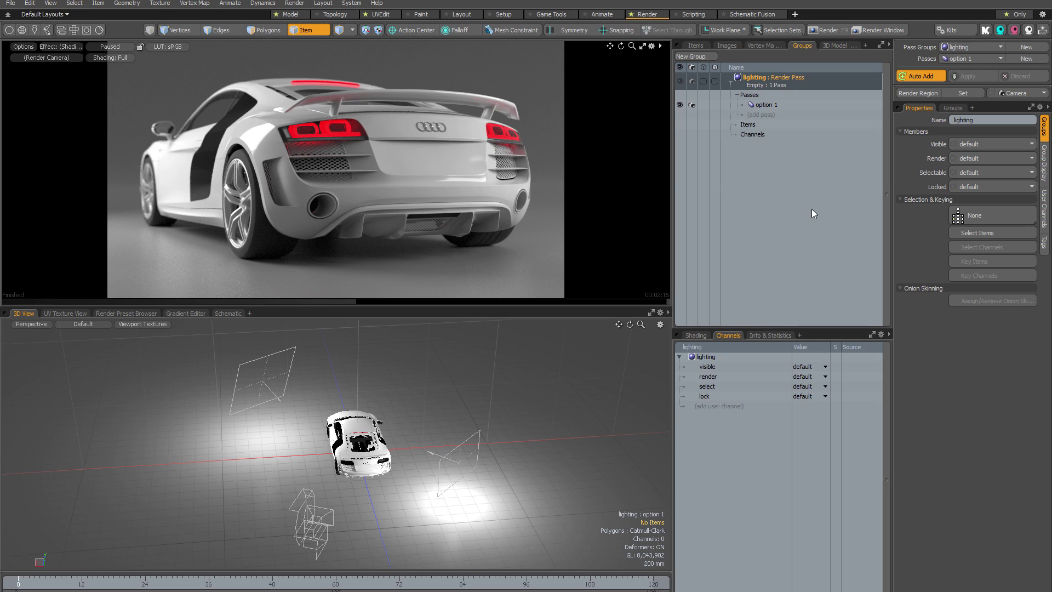
pyautogui.click(269, 356)
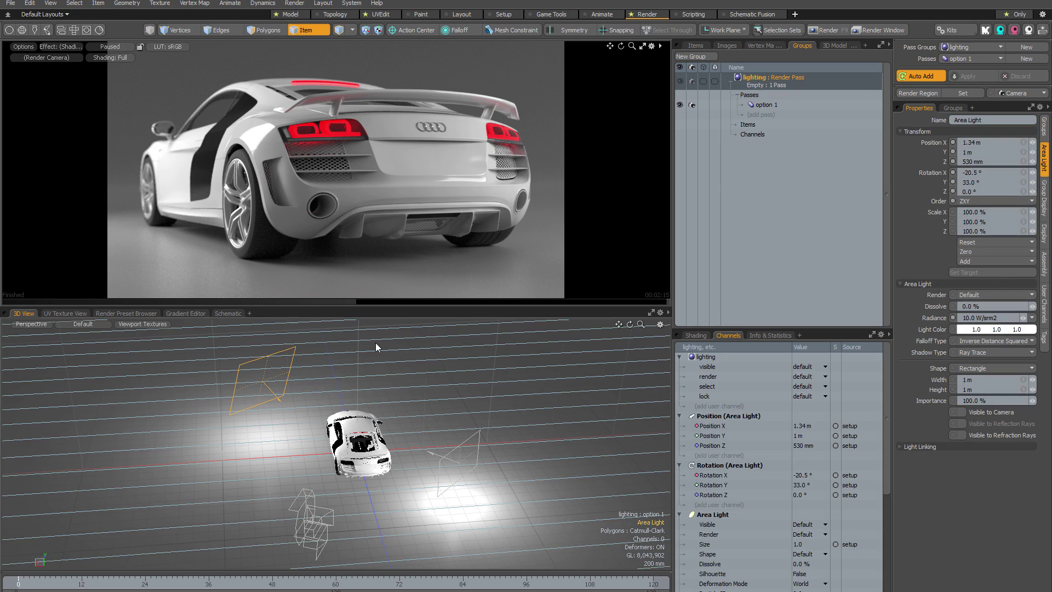
pyautogui.keyDown('alt'); pyautogui.moveTo(502, 359); pyautogui.dragTo(428, 413); pyautogui.keyUp('alt')
pyautogui.press('y')
pyautogui.moveTo(350, 384); pyautogui.dragTo(357, 430)
pyautogui.press('e')
pyautogui.moveTo(384, 379); pyautogui.dragTo(415, 422)
# - Set the area light's color to light blue, about 0.49, 0.73, 1.0, and apply all pending edits to the option 1 pass
pyautogui.click(996, 328)
pyautogui.click(750, 324)
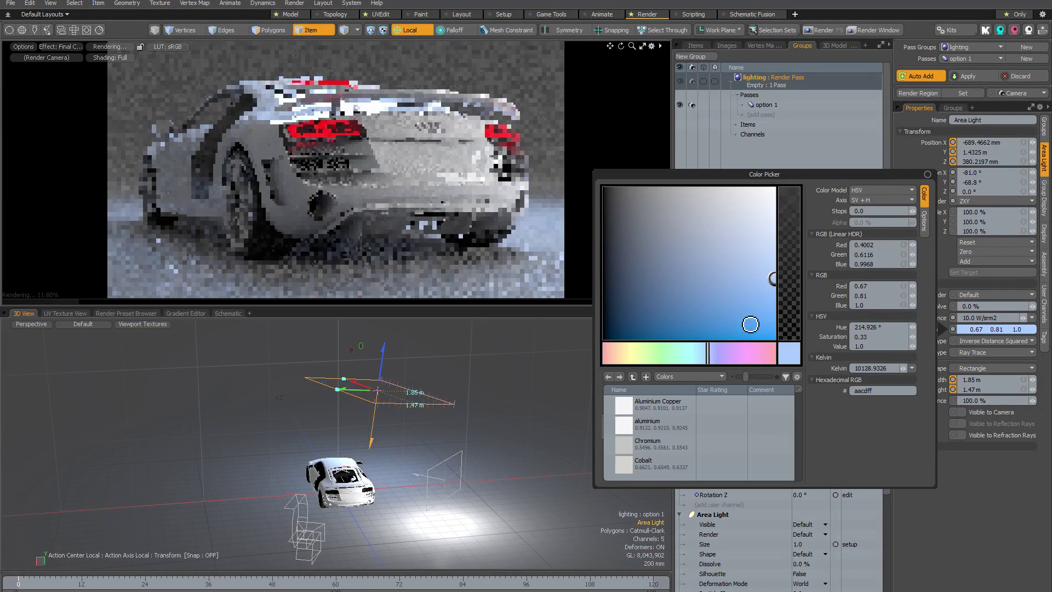
pyautogui.click(967, 76)
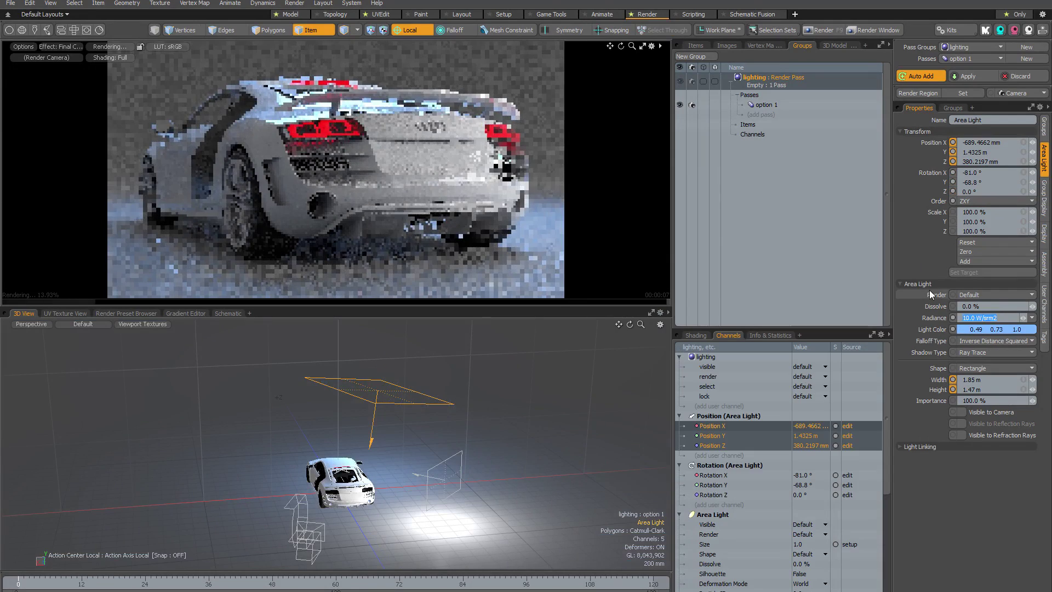
pyautogui.click(971, 76)
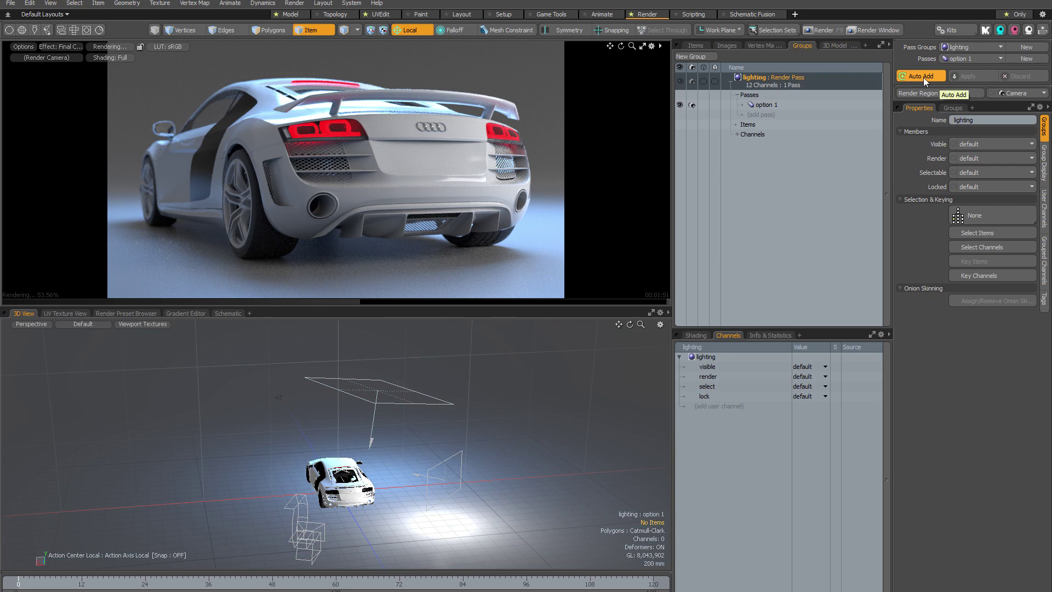
# - Expand the lighting group's channel list and compare the render with no pass and with option 1
pyautogui.click(738, 134)
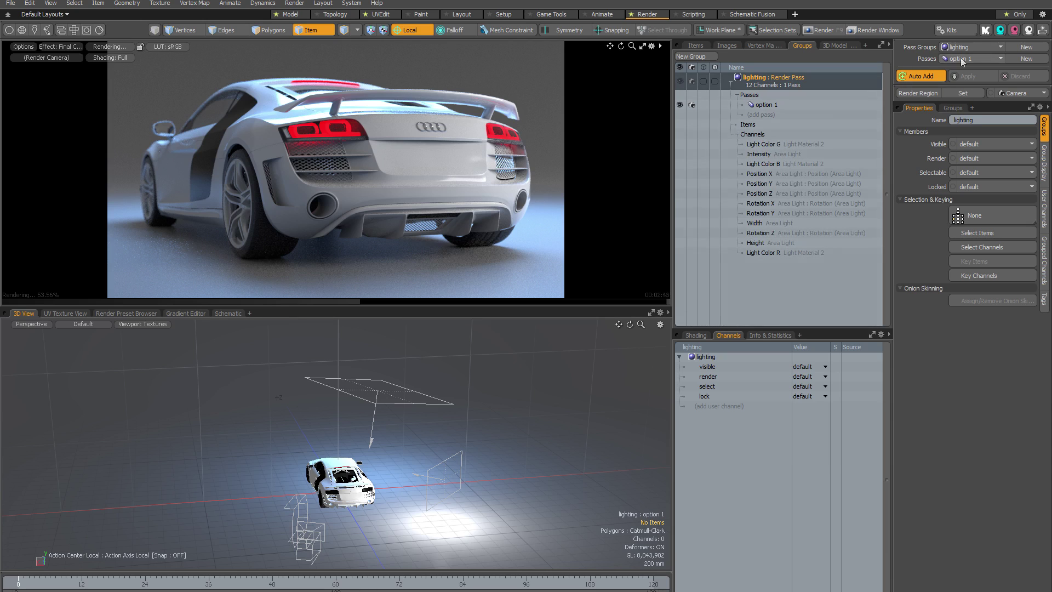
pyautogui.click(973, 58)
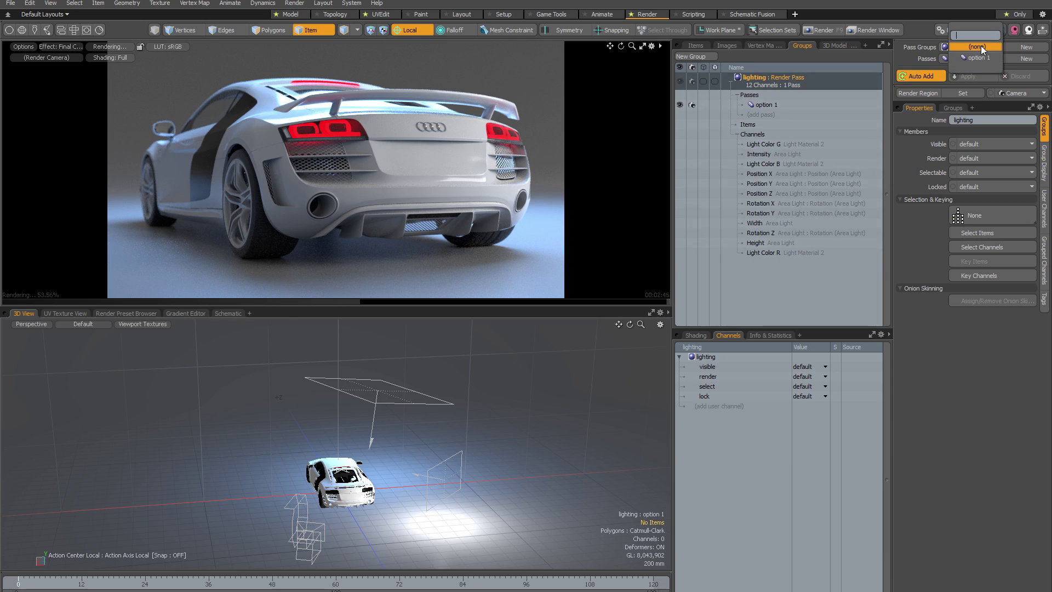
pyautogui.click(981, 46)
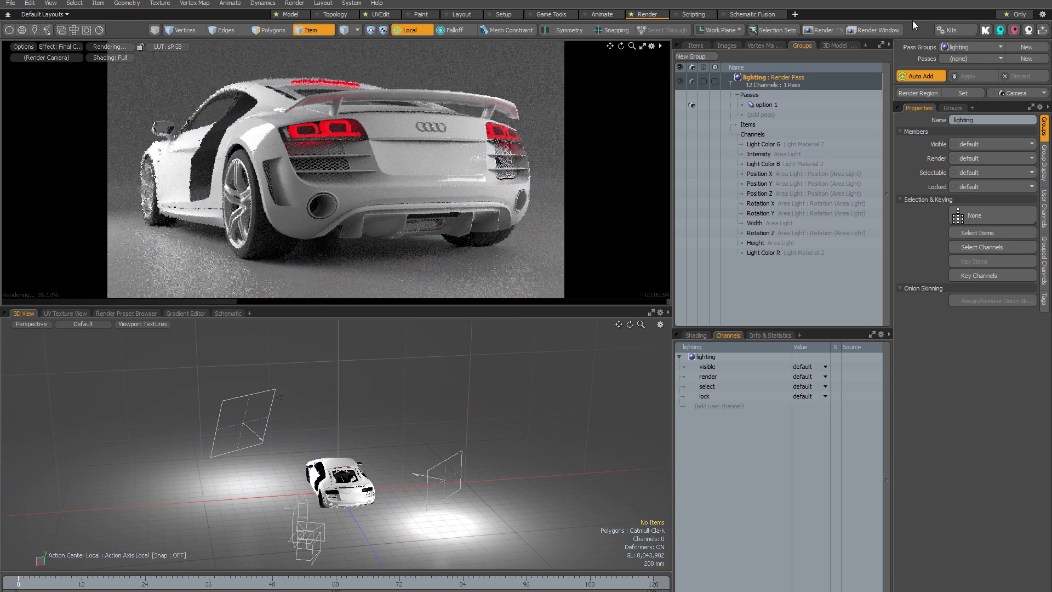
pyautogui.click(963, 57)
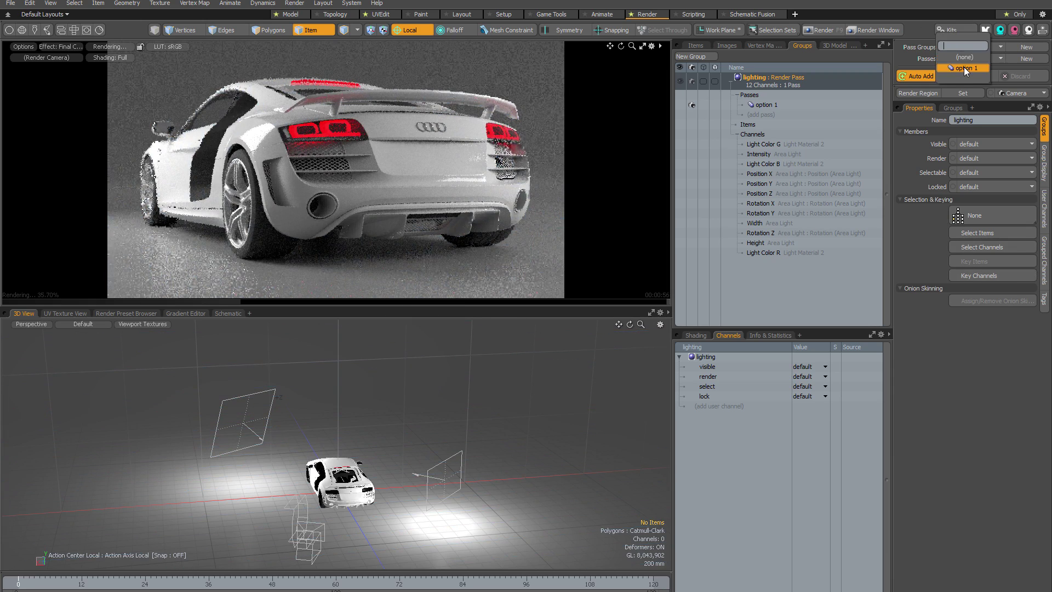
pyautogui.click(965, 67)
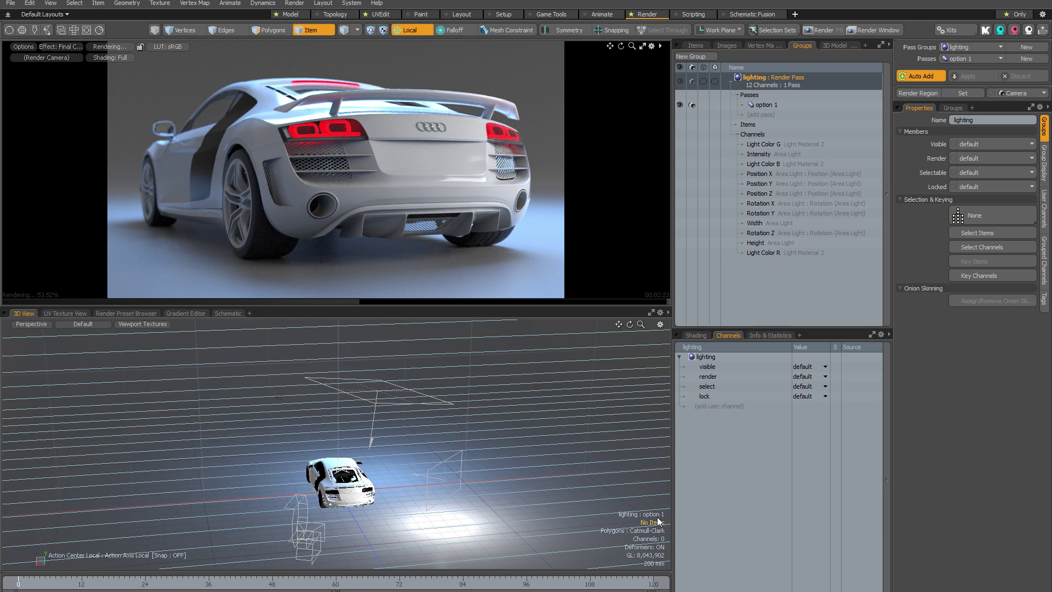
# - Select Area Light 2 with no pass active, activate the option 1 pass and hide that light
pyautogui.click(958, 58)
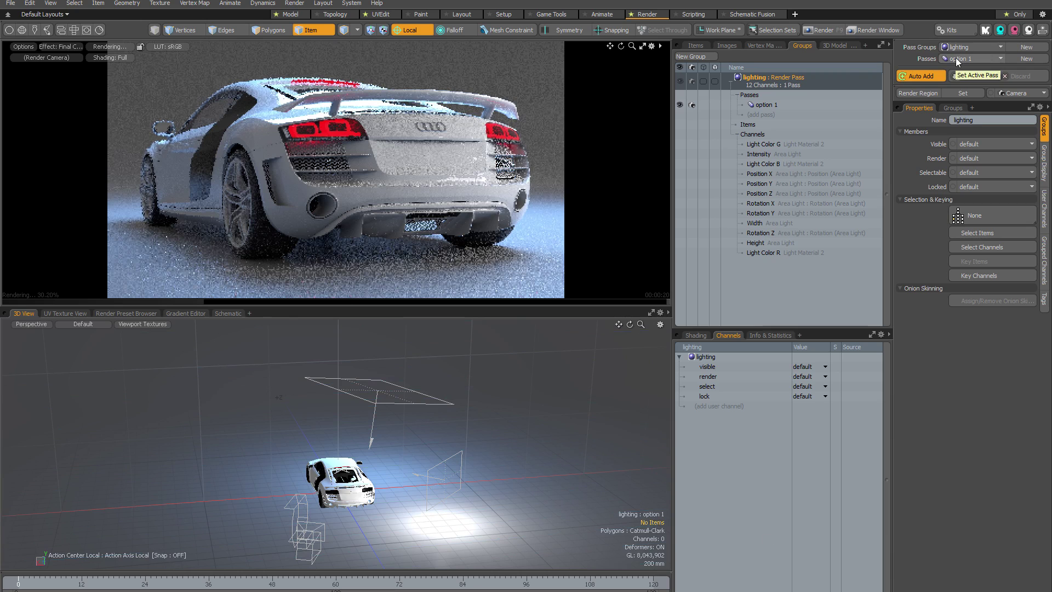
pyautogui.click(955, 46)
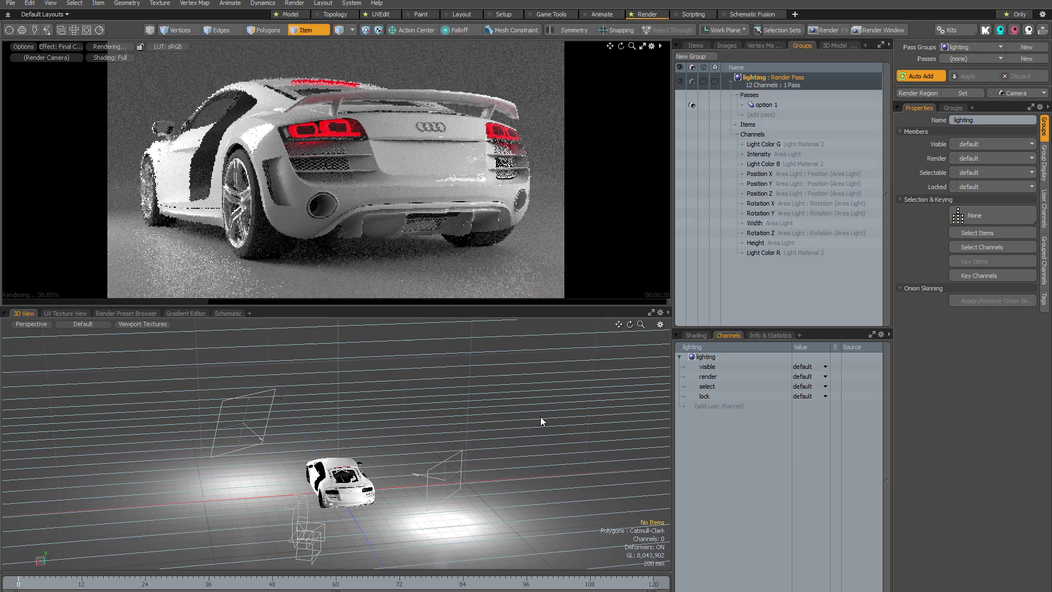
pyautogui.click(448, 460)
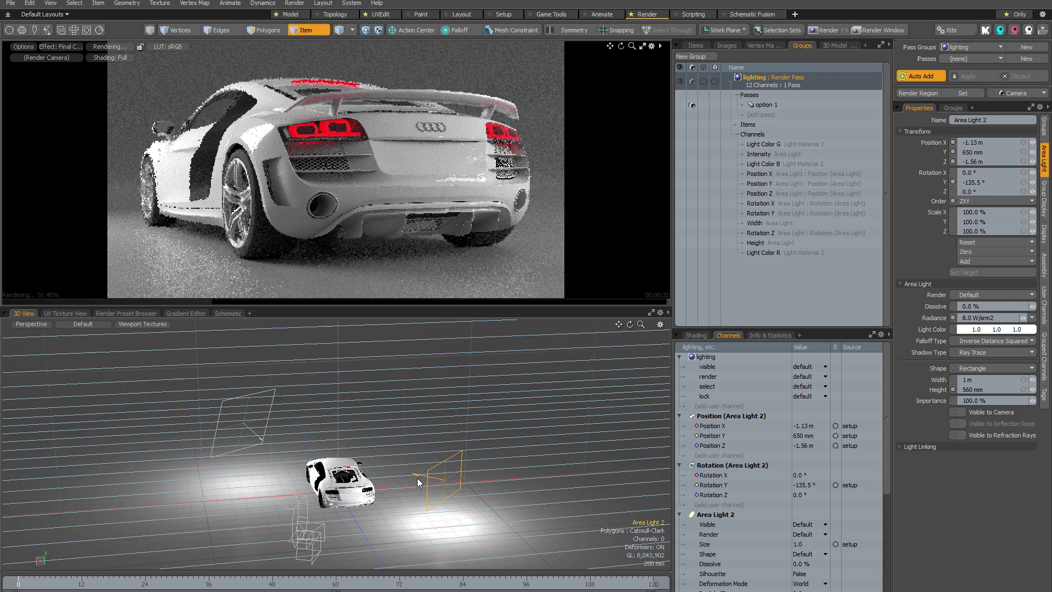
pyautogui.click(959, 60)
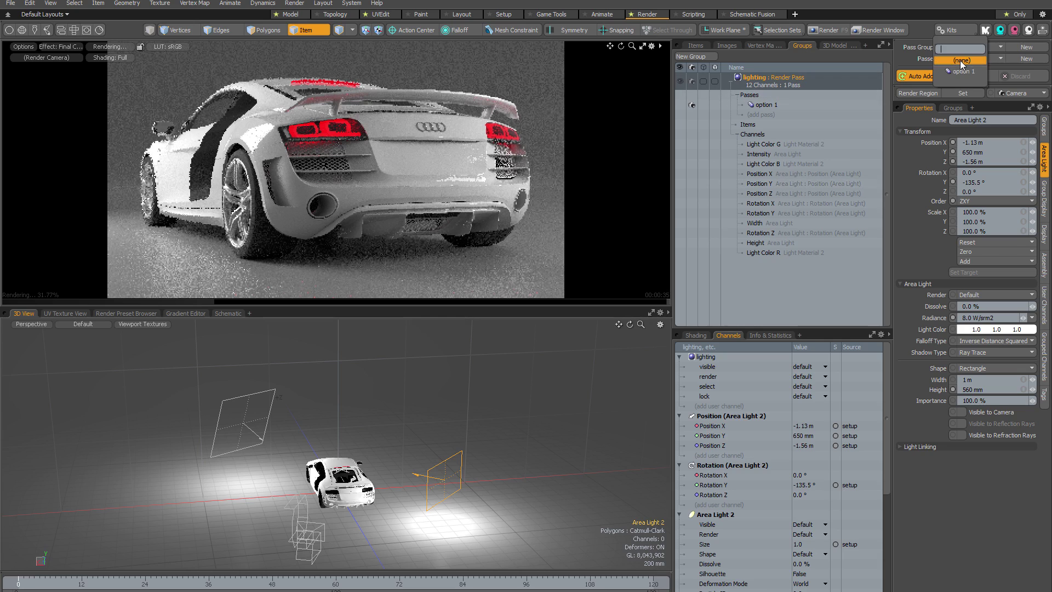
pyautogui.click(959, 70)
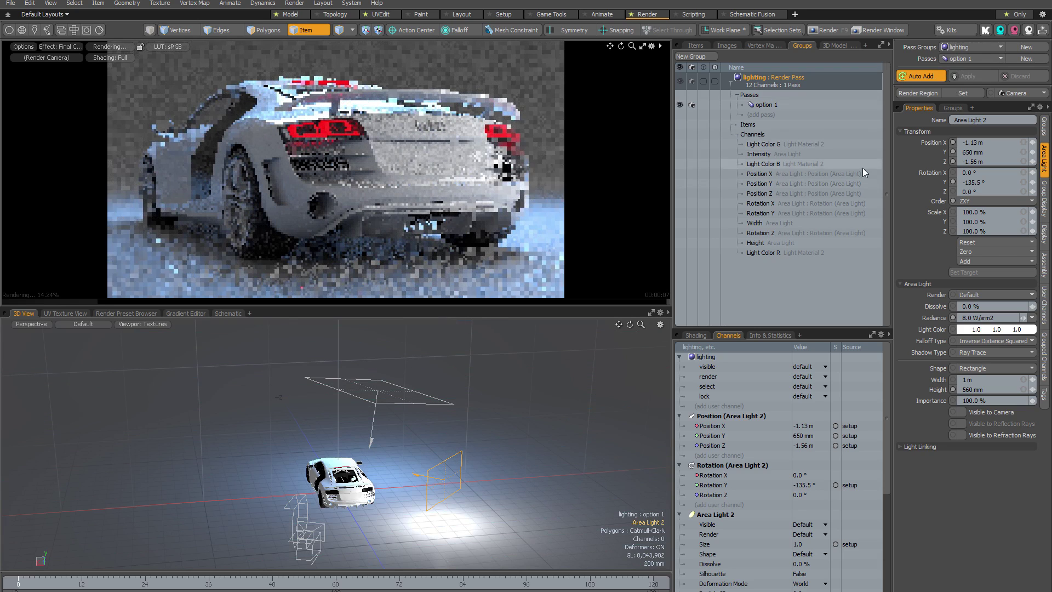
pyautogui.click(692, 45)
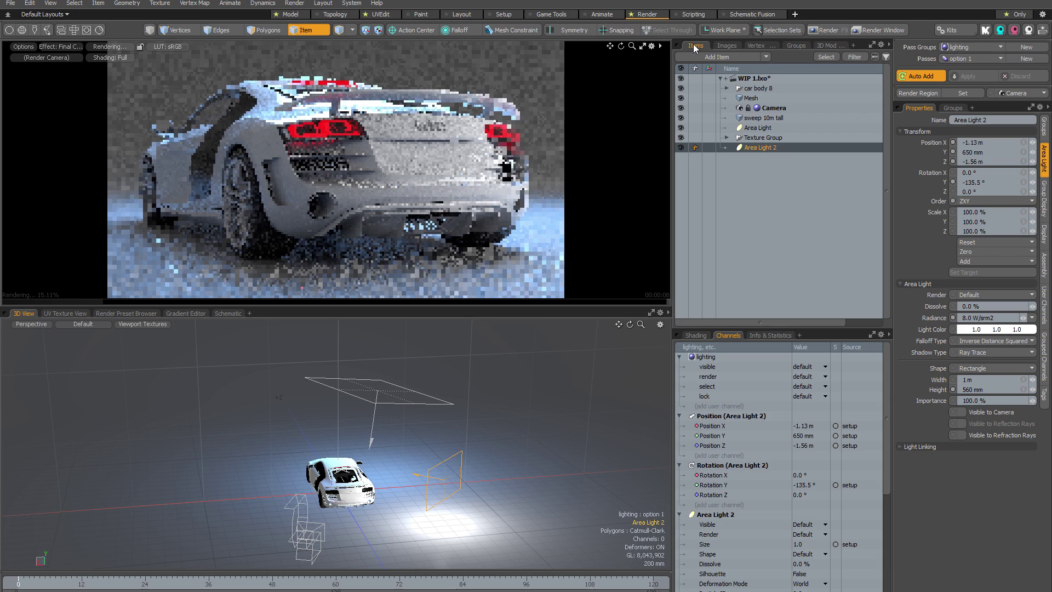
pyautogui.click(680, 147)
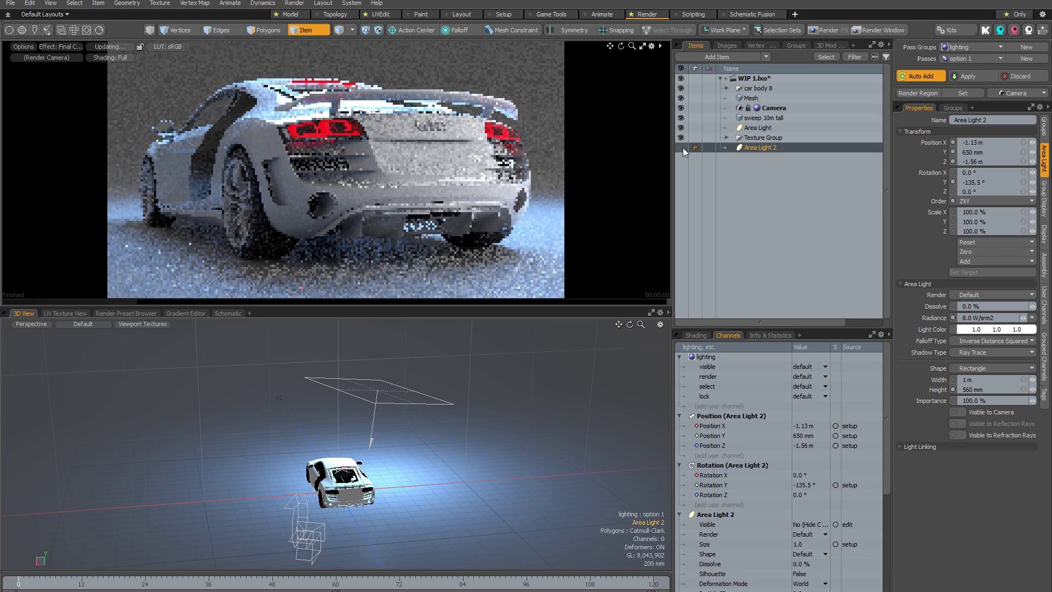
# - Compare the scene lighting with no pass and with option 1, leaving option 1 active
pyautogui.click(962, 57)
pyautogui.click(961, 48)
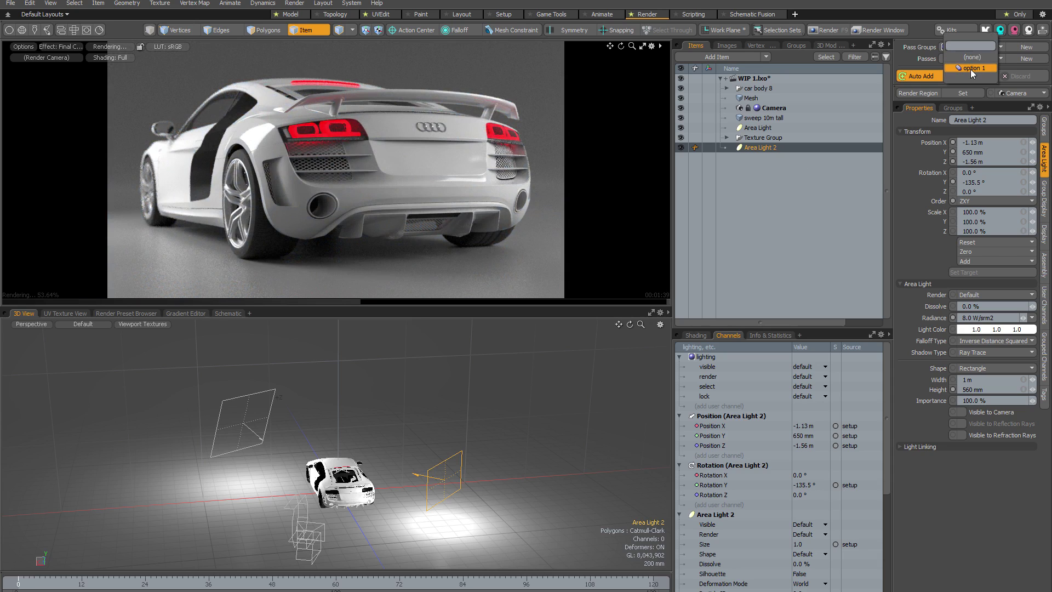
pyautogui.click(971, 68)
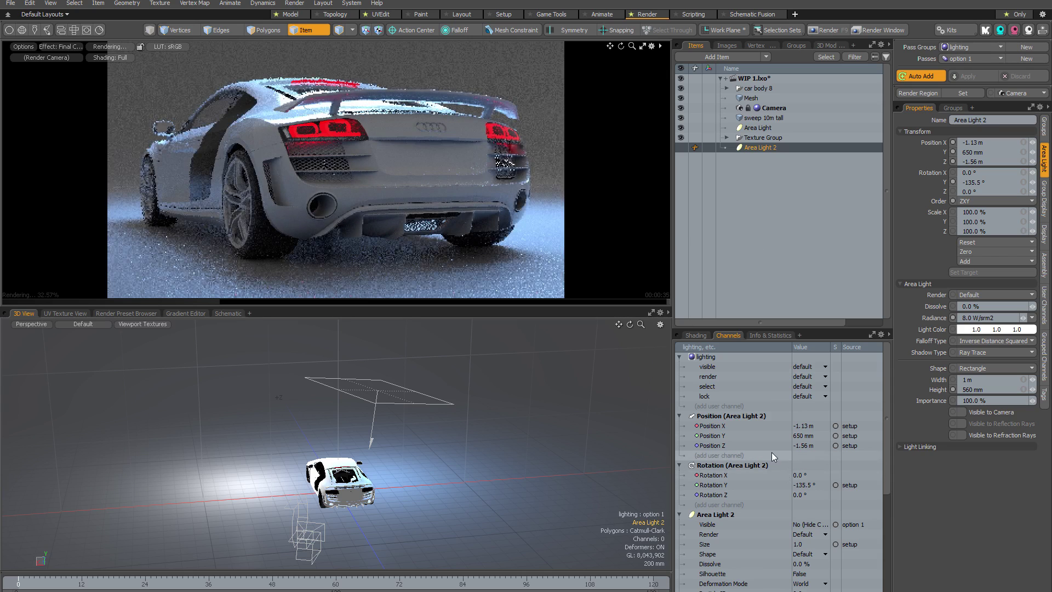
# - Move the value of Area Light 2's Visible channel from the option 1 pass to the scene
pyautogui.moveTo(886, 423); pyautogui.dragTo(880, 514)
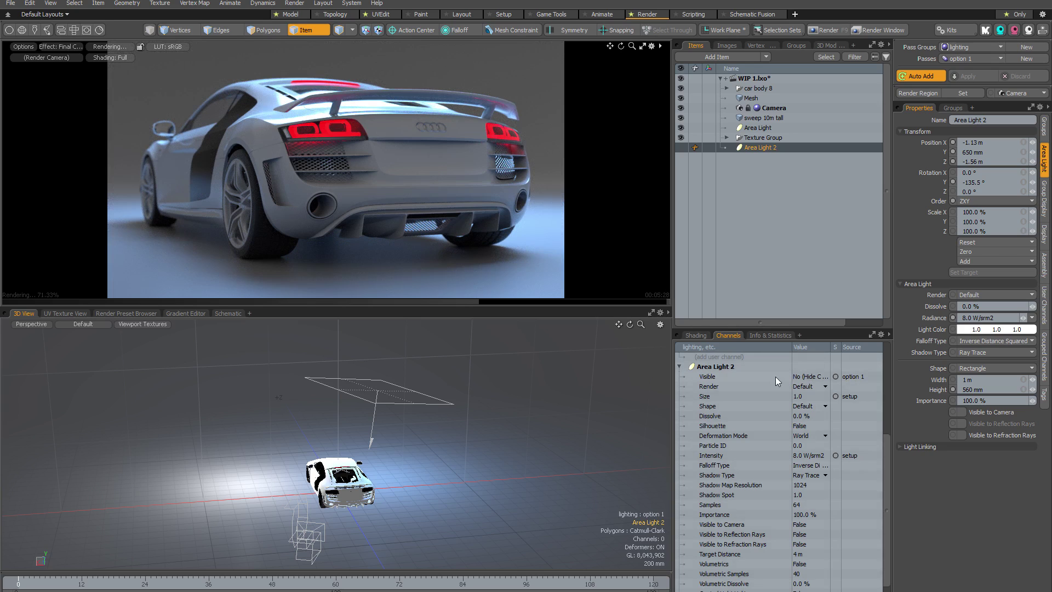
pyautogui.click(756, 378)
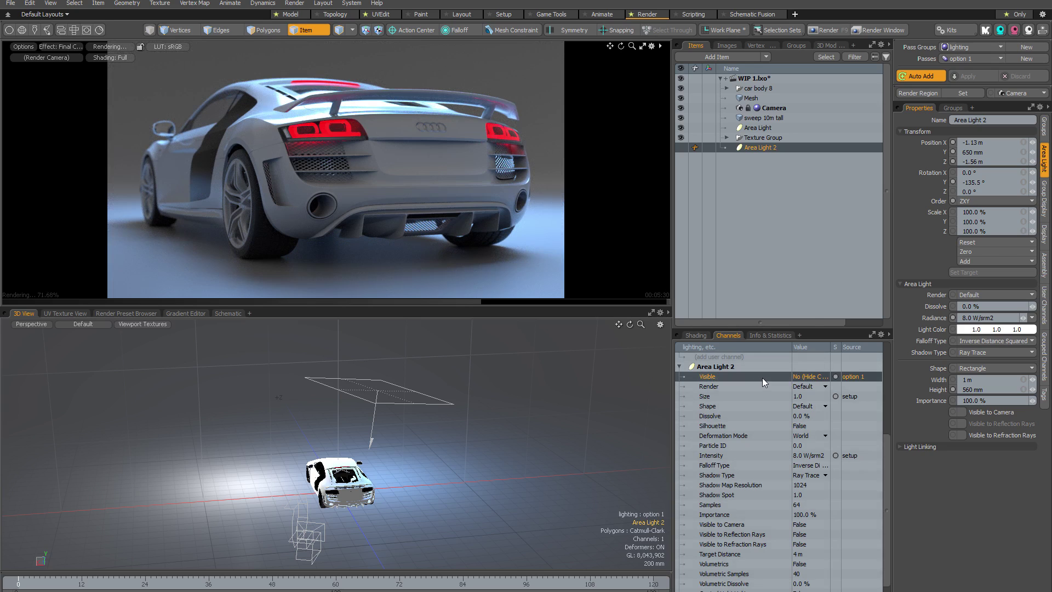
pyautogui.rightClick(762, 378)
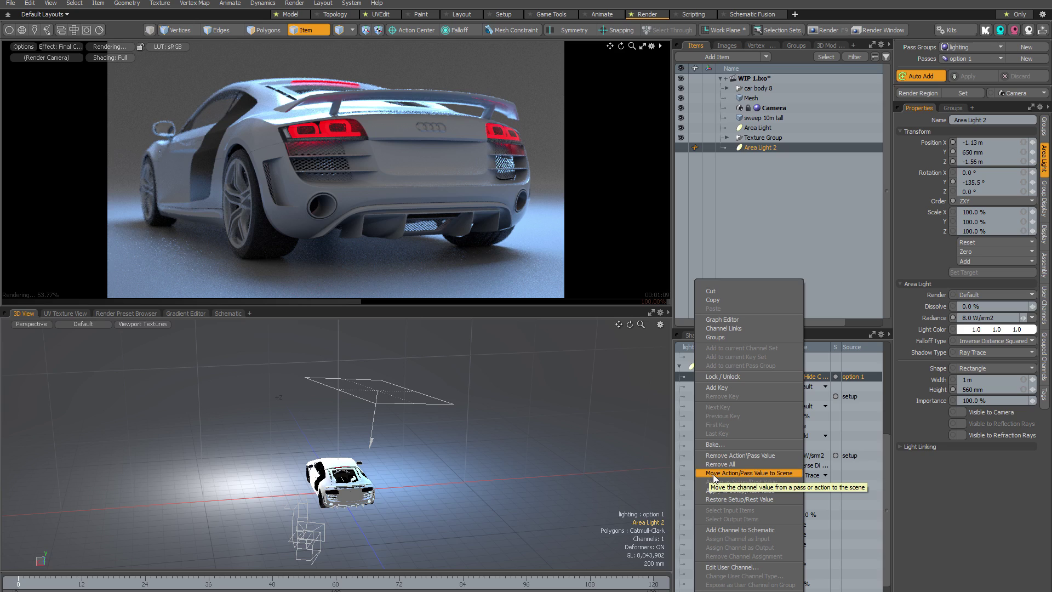
pyautogui.click(714, 474)
# - Deactivate the pass, make Area Light 2 visible again and apply the edit to the scene
pyautogui.click(965, 59)
pyautogui.click(964, 50)
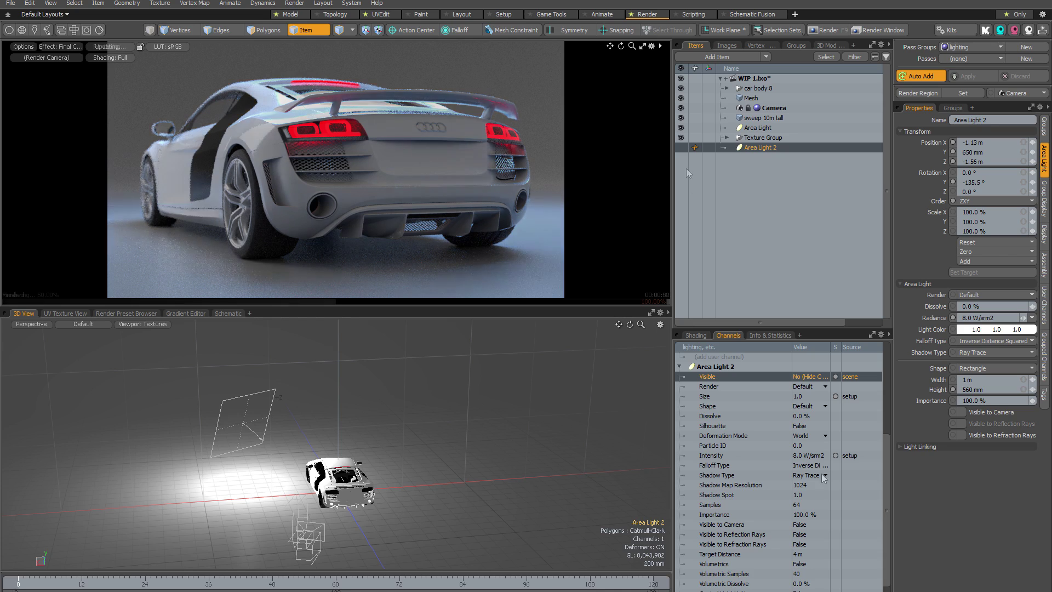
pyautogui.click(680, 148)
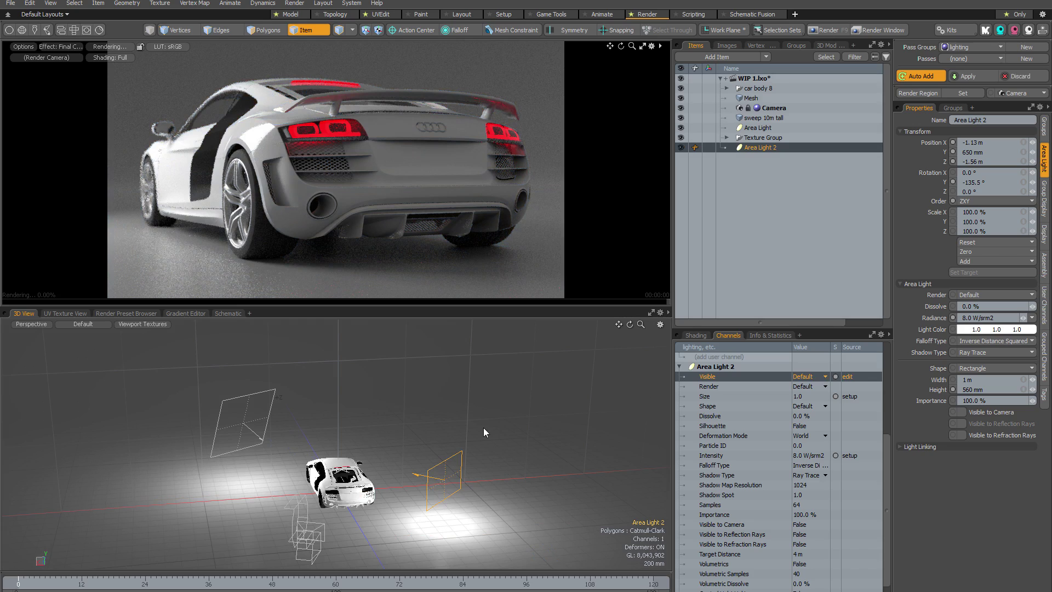
pyautogui.click(977, 76)
# - Check the car render with the option 1 pass active, and return to no active pass
pyautogui.click(972, 70)
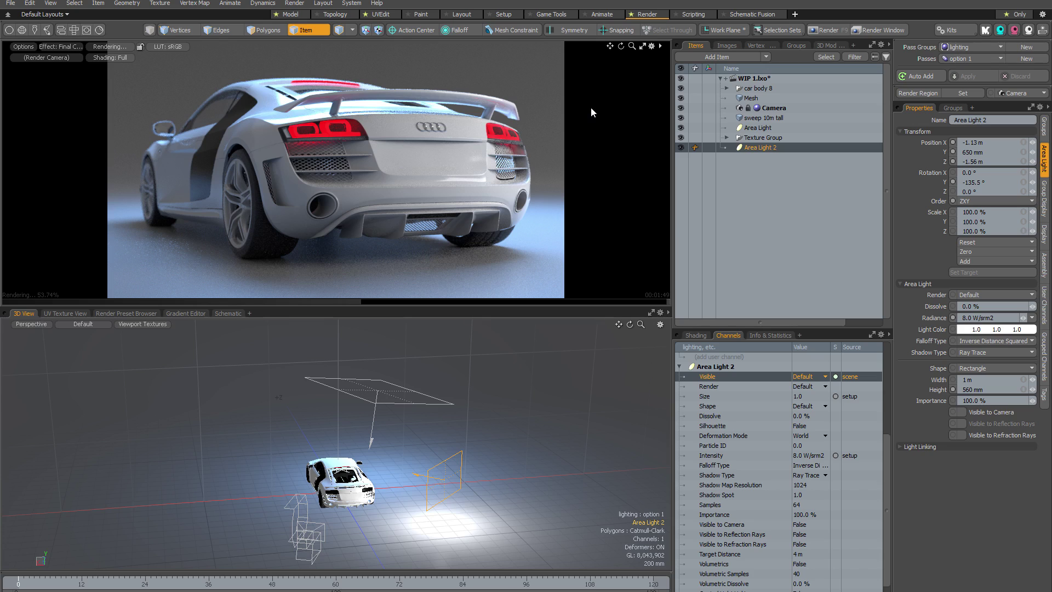
pyautogui.click(956, 59)
pyautogui.click(955, 49)
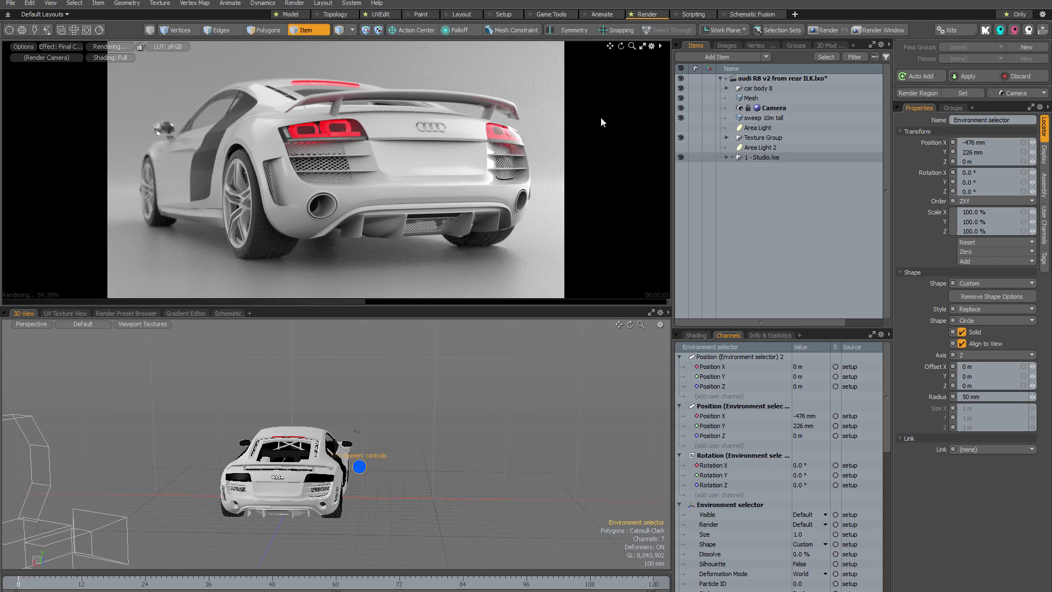
# - Show the environment controls of the studio scene and create a render pass group named lighting with a pass named option 1
pyautogui.click(360, 467)
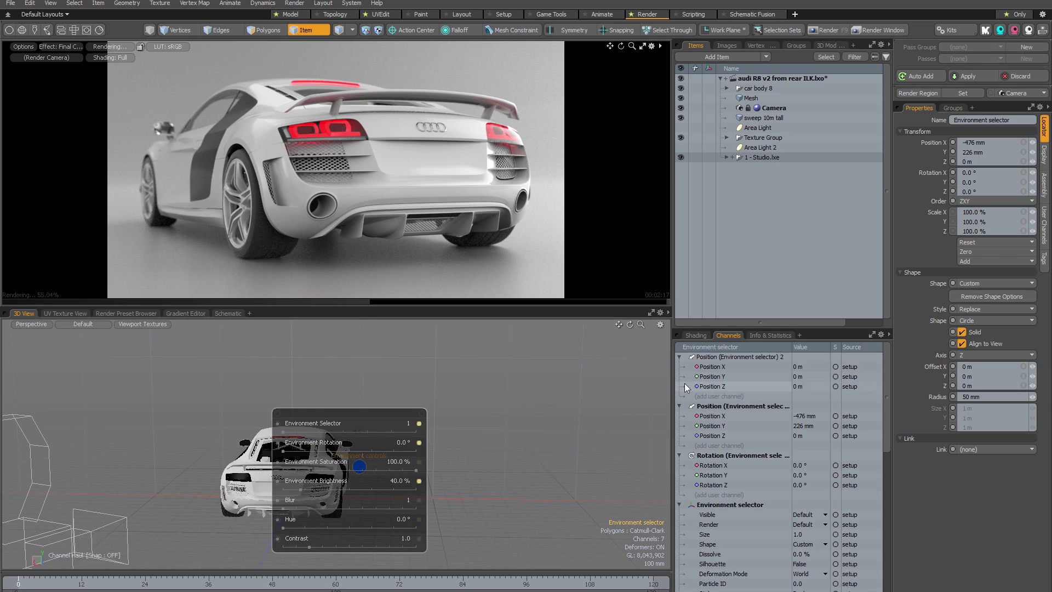
pyautogui.click(1027, 47)
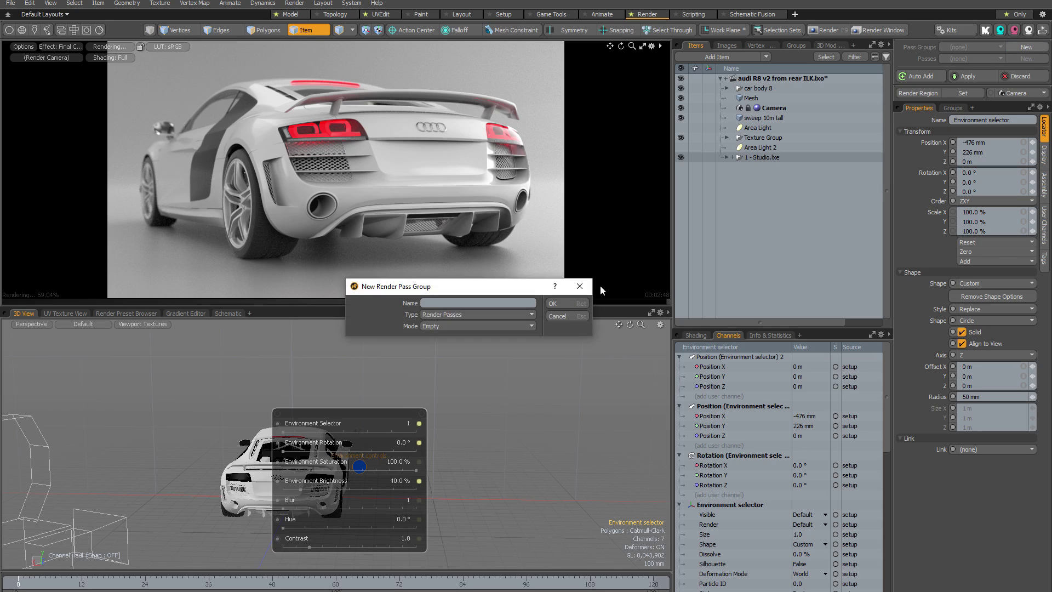
pyautogui.write('lighting')
pyautogui.press('Return')
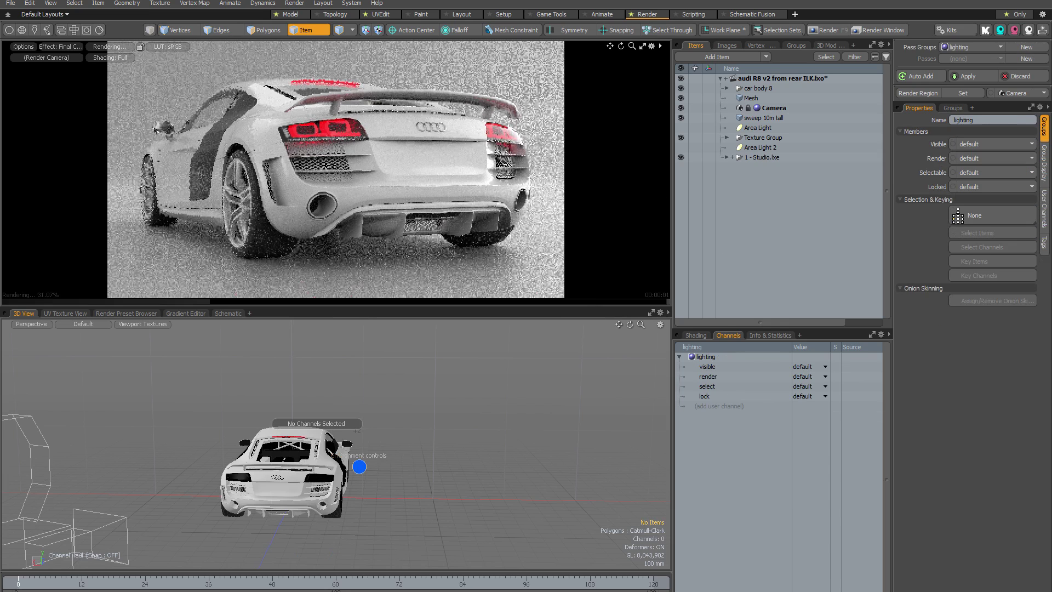
pyautogui.click(1027, 58)
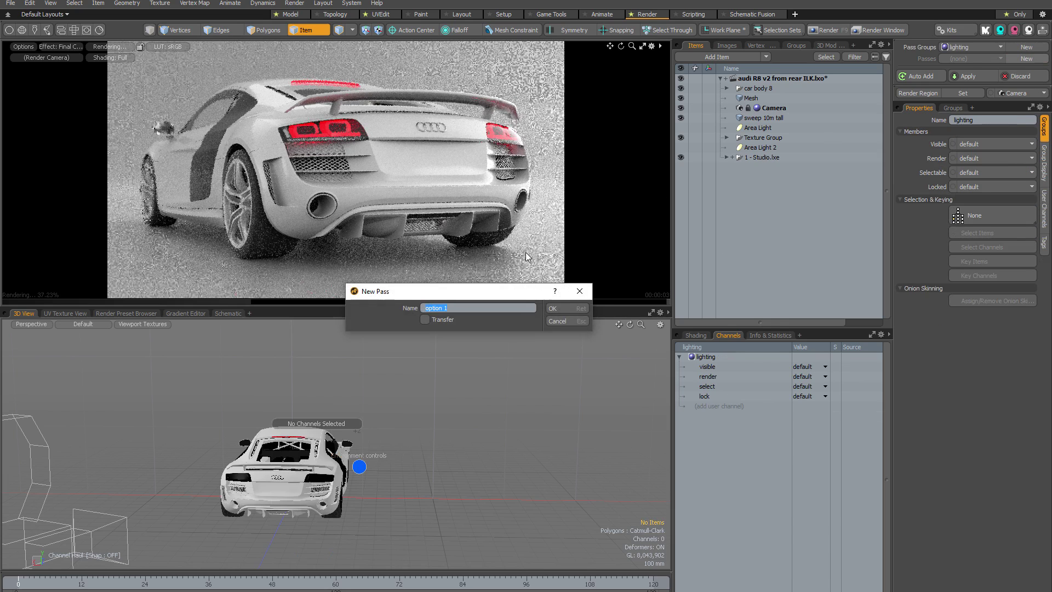
pyautogui.click(566, 308)
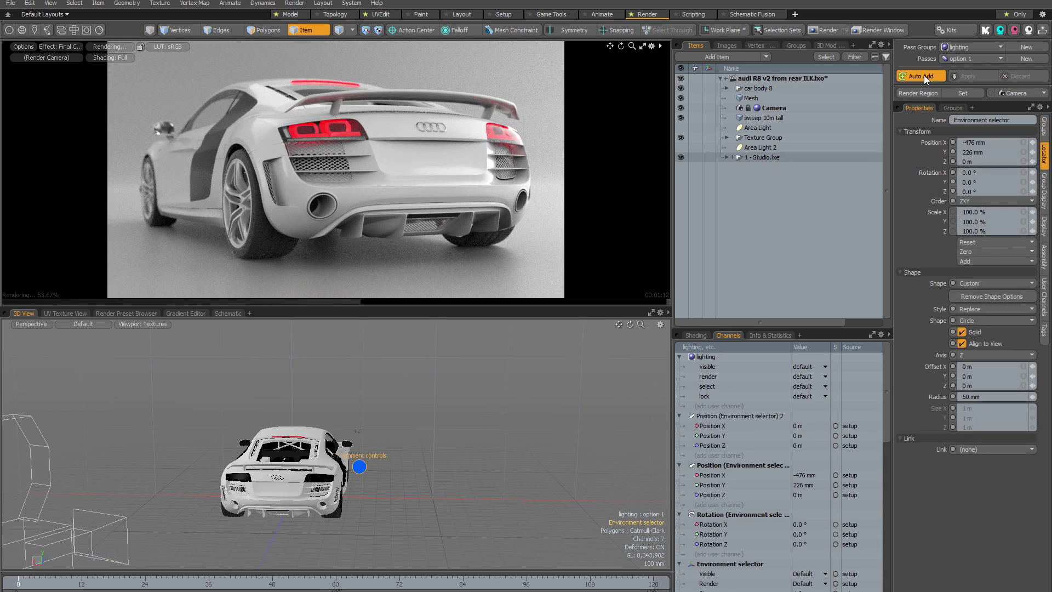
# - Set Environment Selector to 3, Hue to 355° and Environment Brightness to 40%, and apply the edits to the option 1 pass
pyautogui.click(360, 466)
pyautogui.moveTo(339, 433); pyautogui.dragTo(367, 432)
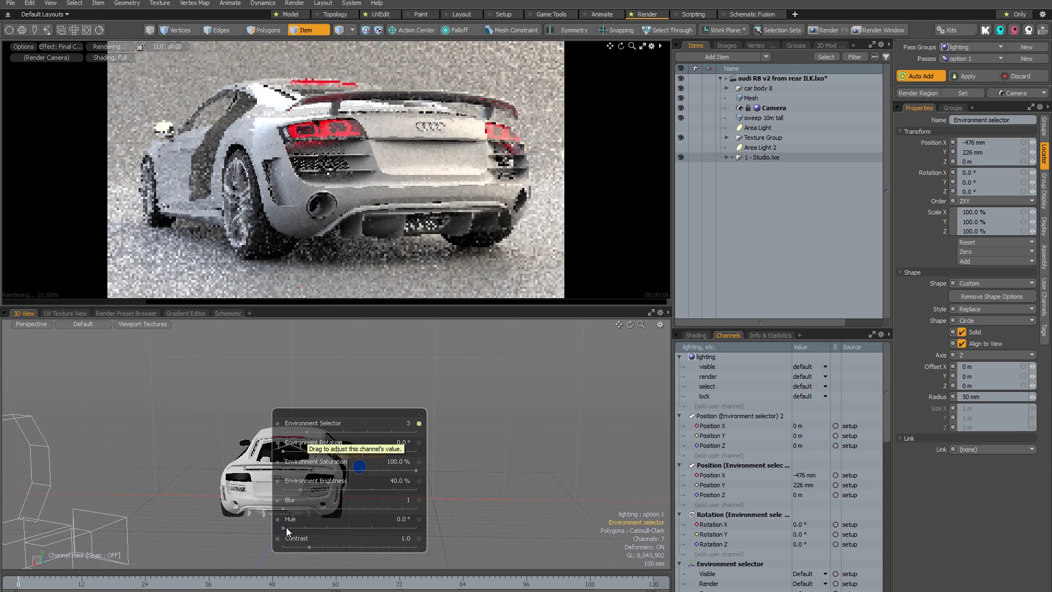
pyautogui.moveTo(286, 527); pyautogui.dragTo(398, 527)
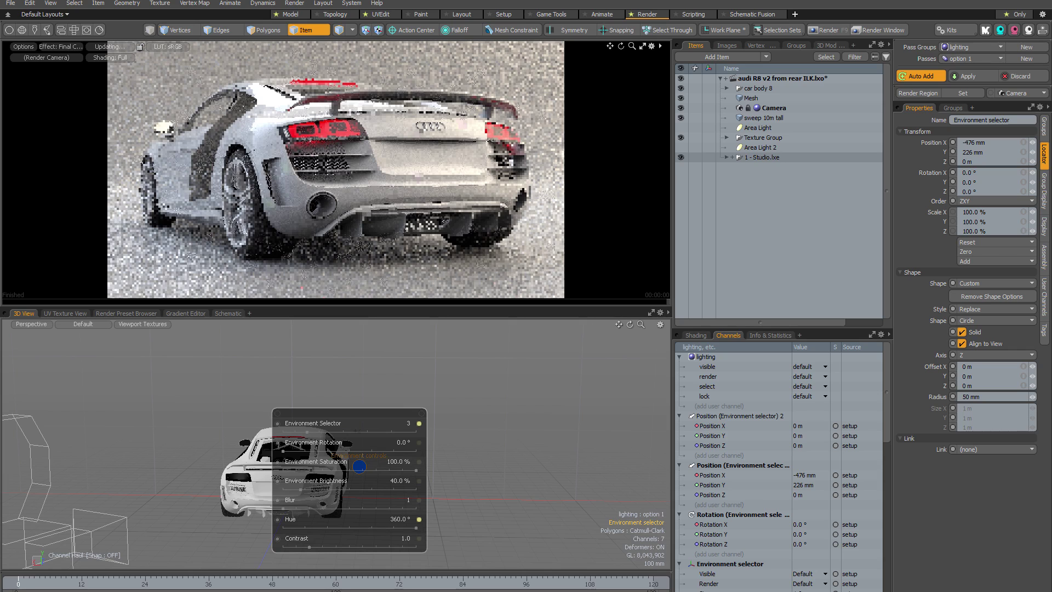
pyautogui.moveTo(359, 466); pyautogui.dragTo(359, 466)
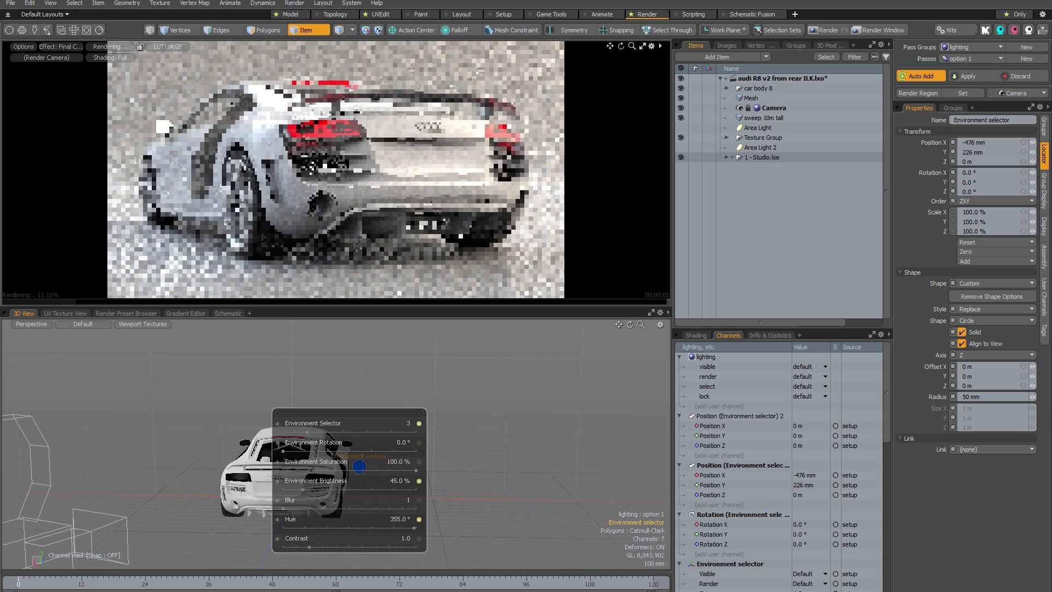
pyautogui.moveTo(359, 466); pyautogui.dragTo(575, 379)
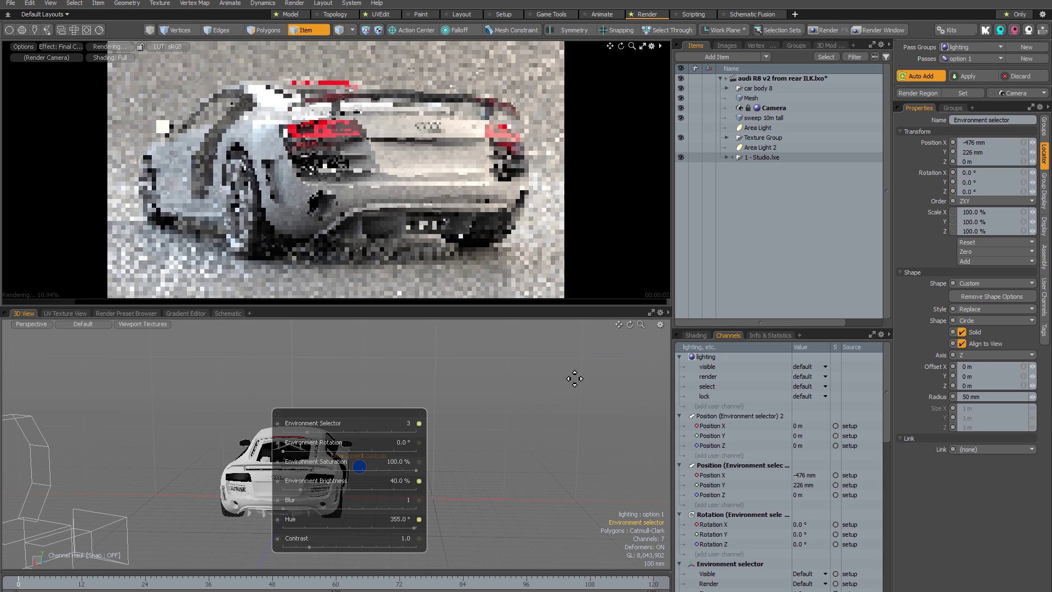
pyautogui.click(979, 77)
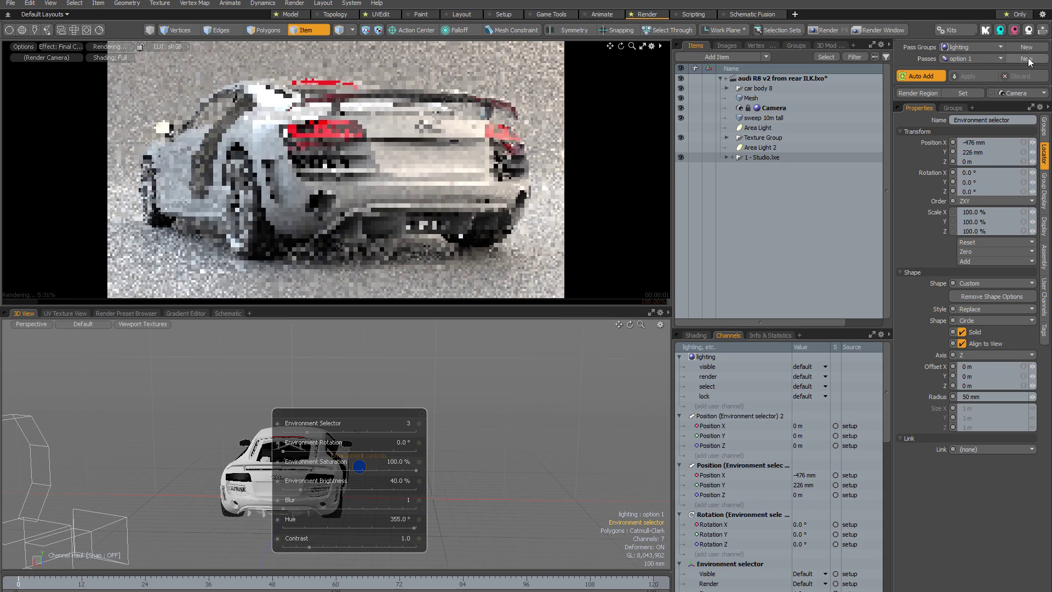
# - Create an option 2 pass and apply Environment Selector 10, Environment Rotation 25° and Environment Brightness 25% to it
pyautogui.click(1026, 59)
pyautogui.doubleClick(458, 309)
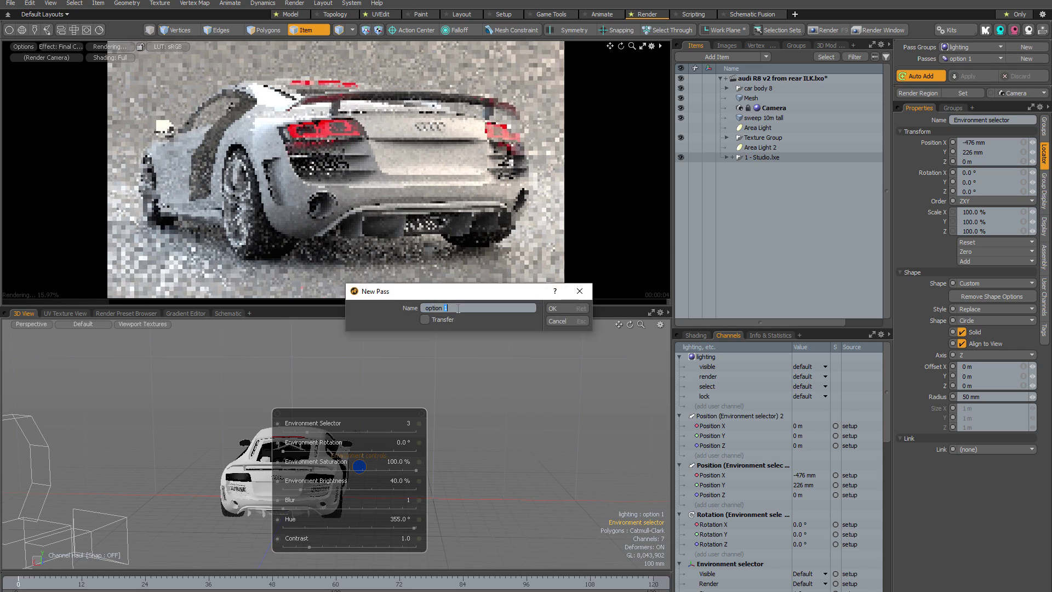
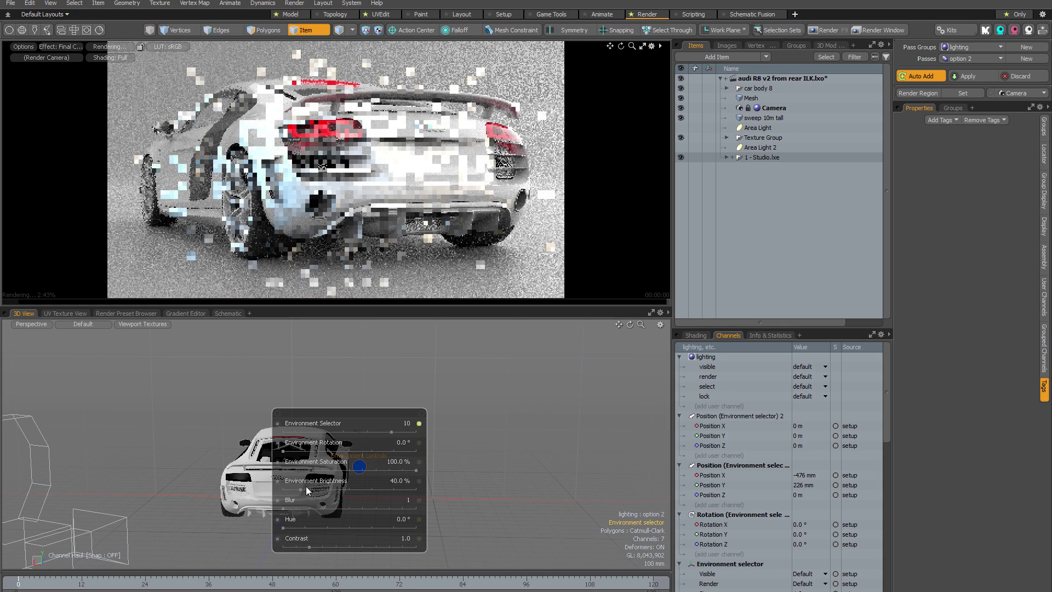
pyautogui.moveTo(290, 455); pyautogui.dragTo(299, 451)
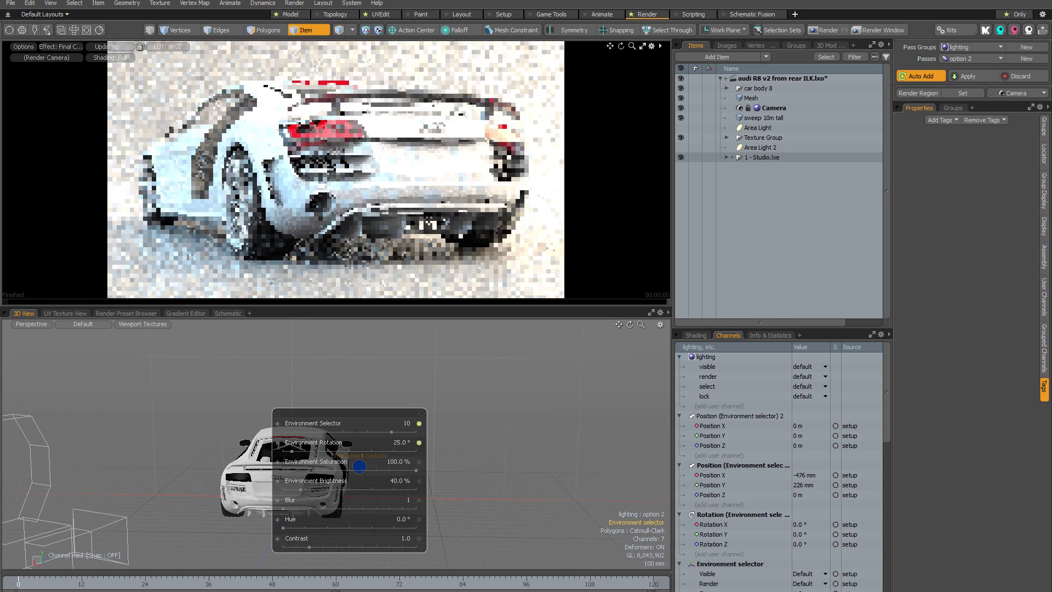
pyautogui.moveTo(307, 451); pyautogui.dragTo(295, 451)
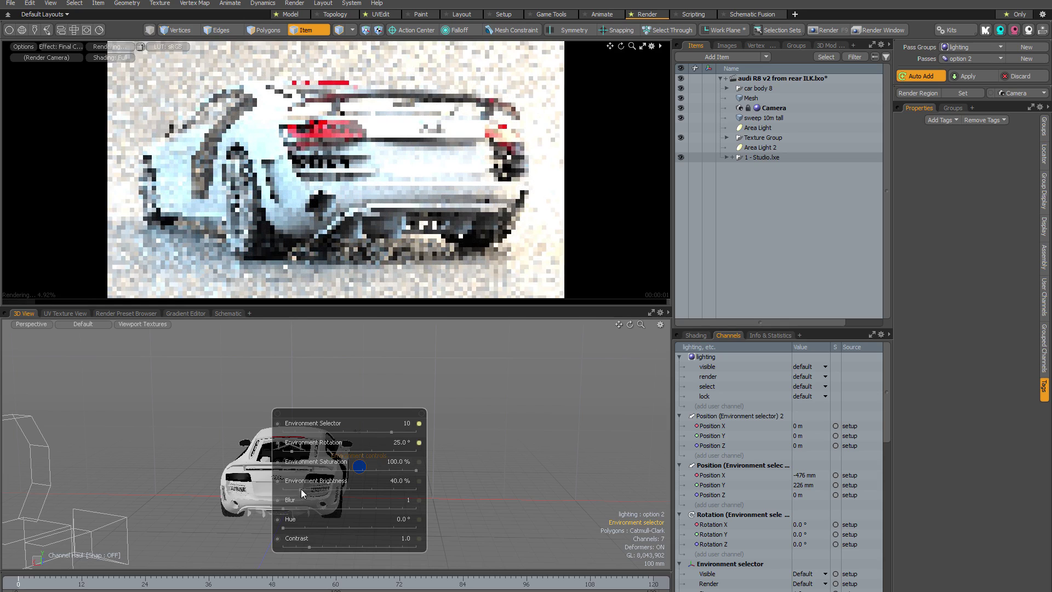
pyautogui.moveTo(301, 489); pyautogui.dragTo(294, 489)
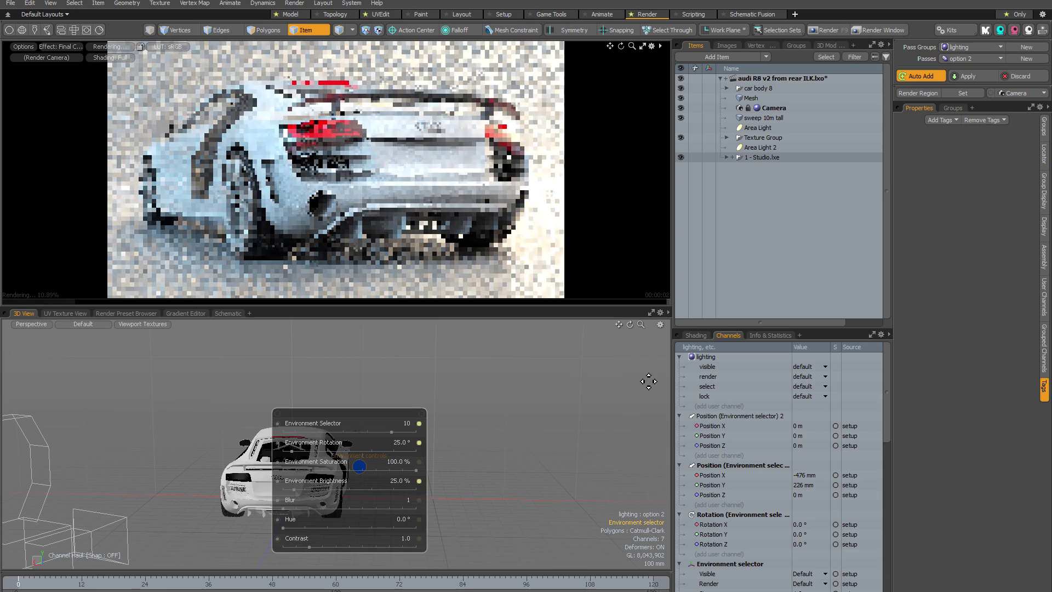
pyautogui.click(981, 74)
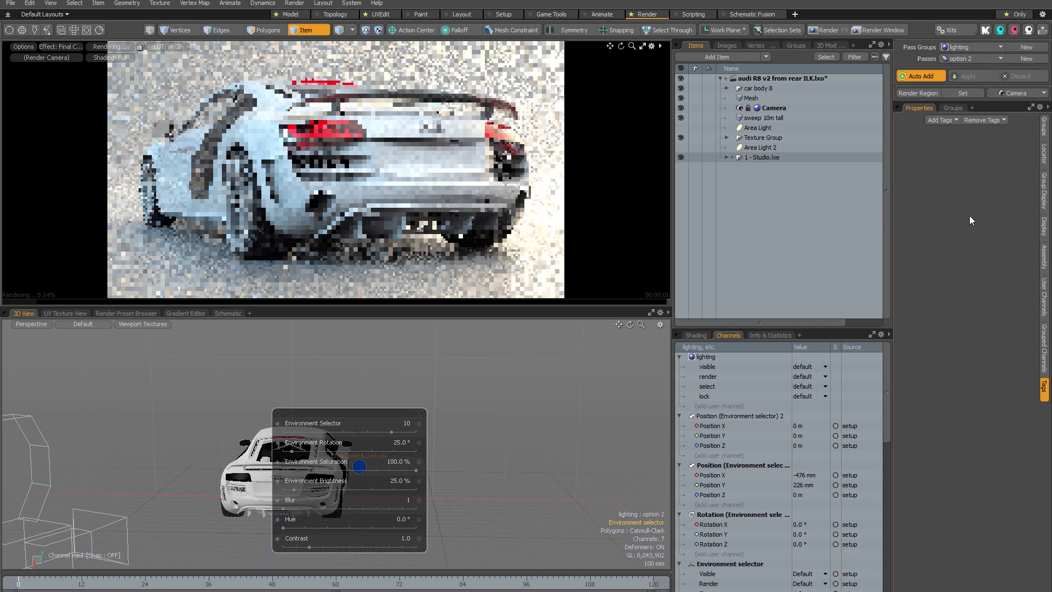
# - Create an option 3 pass and apply Environment Selector 6, Environment Rotation 95° and Environment Brightness 75% to it
pyautogui.click(1026, 58)
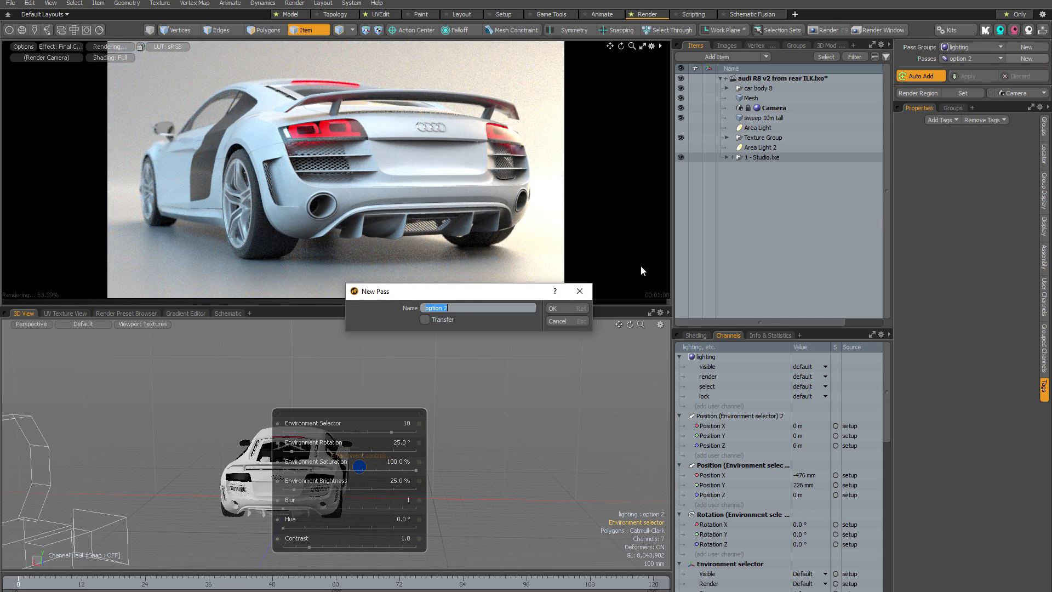
pyautogui.doubleClick(455, 308)
pyautogui.write('3')
pyautogui.click(563, 308)
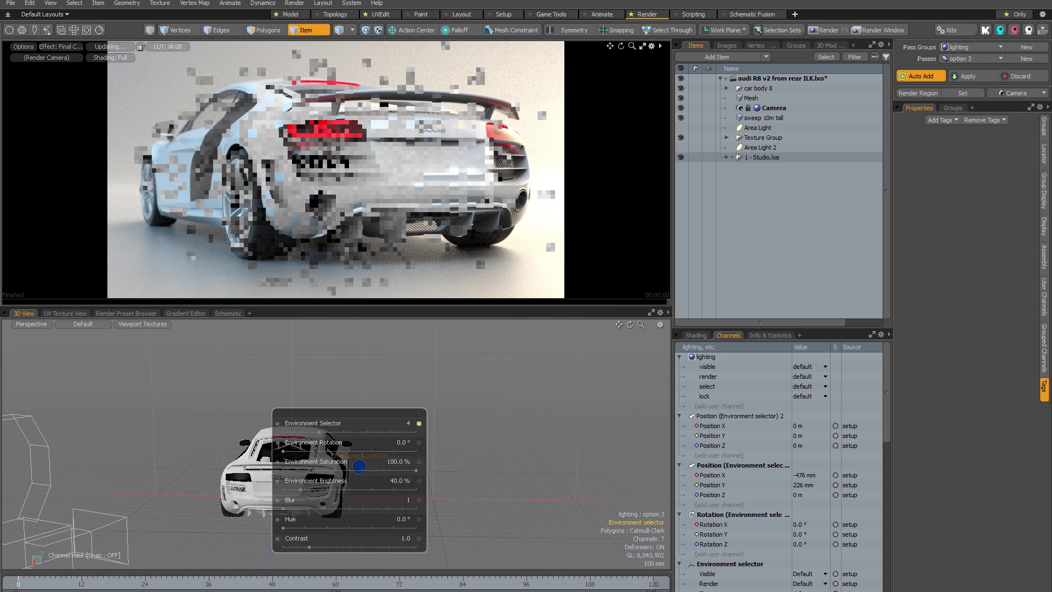
pyautogui.moveTo(359, 466); pyautogui.dragTo(359, 466)
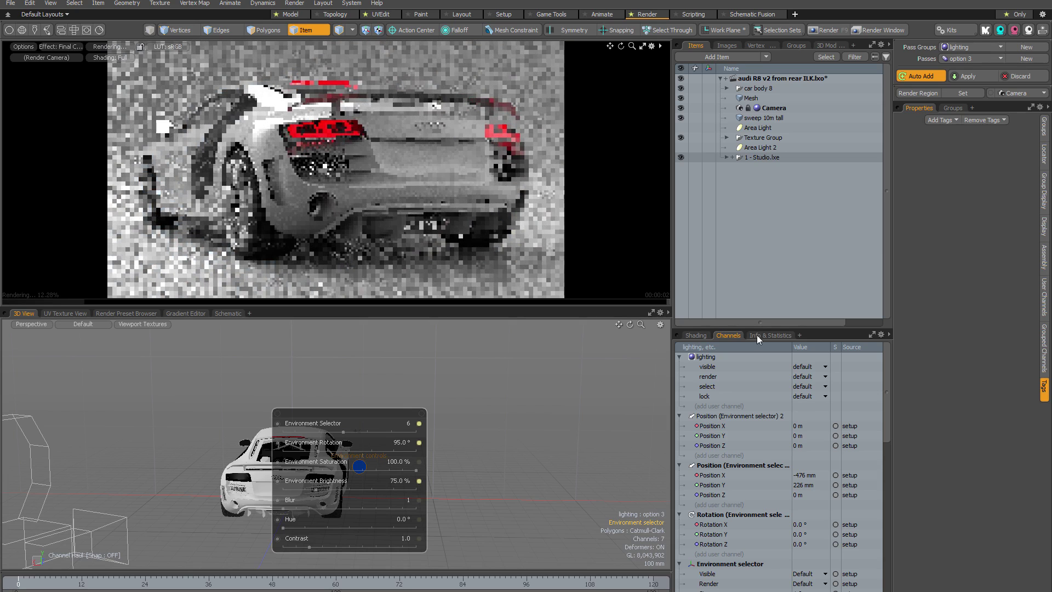
pyautogui.click(978, 74)
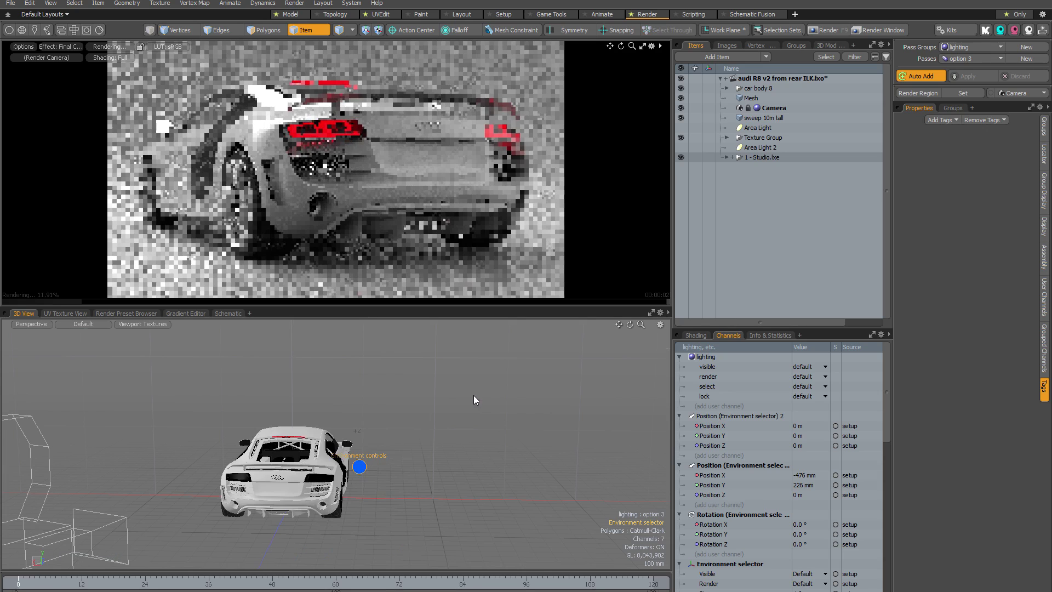
# - Compare the car render with no active pass and with the option 1, option 2 and option 3 passes in turn
pyautogui.click(971, 57)
pyautogui.click(971, 29)
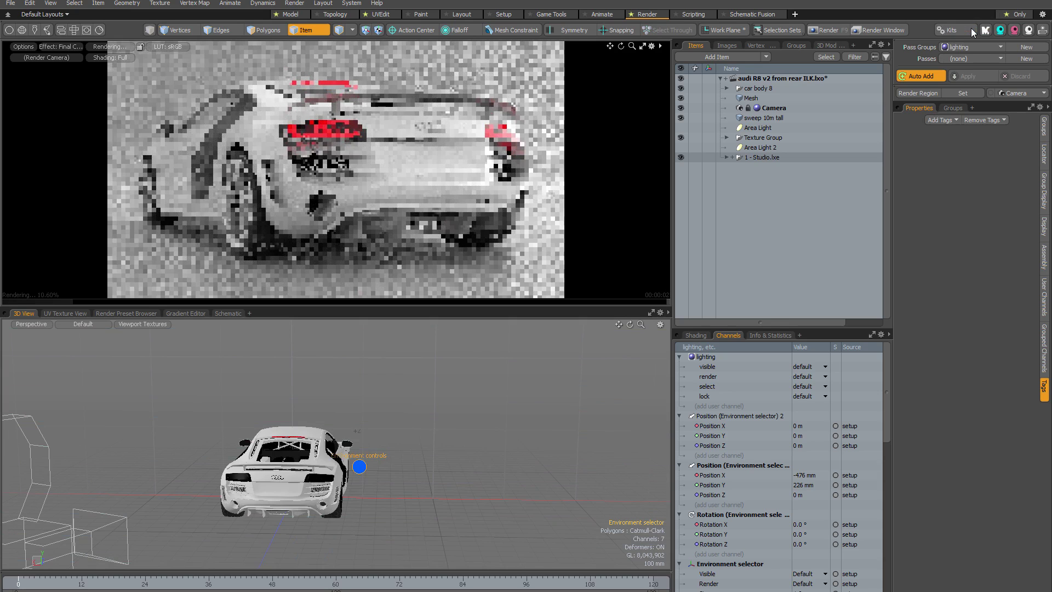
pyautogui.click(971, 57)
pyautogui.click(970, 64)
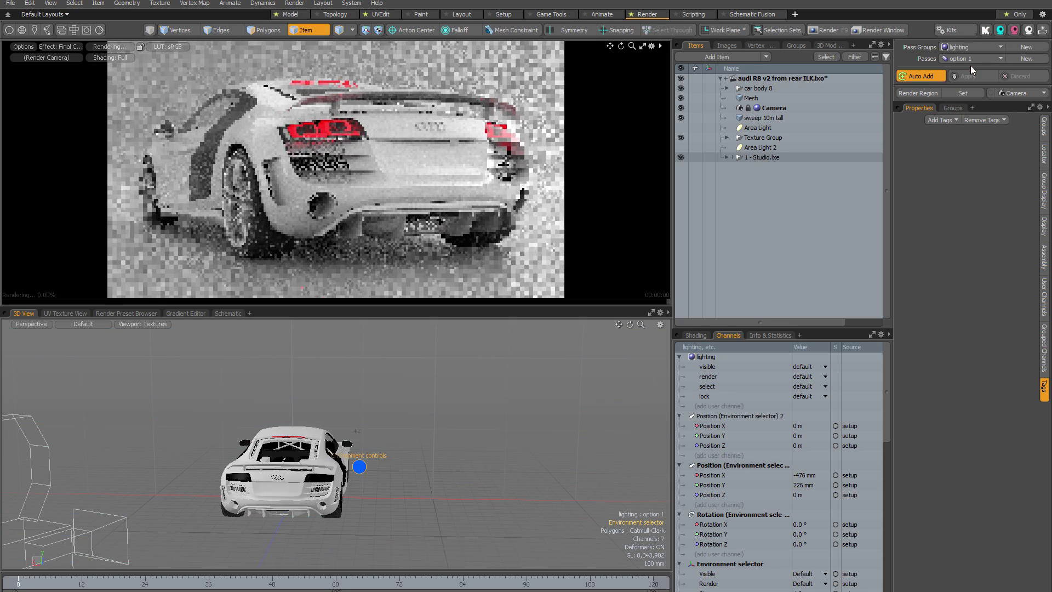
pyautogui.click(970, 59)
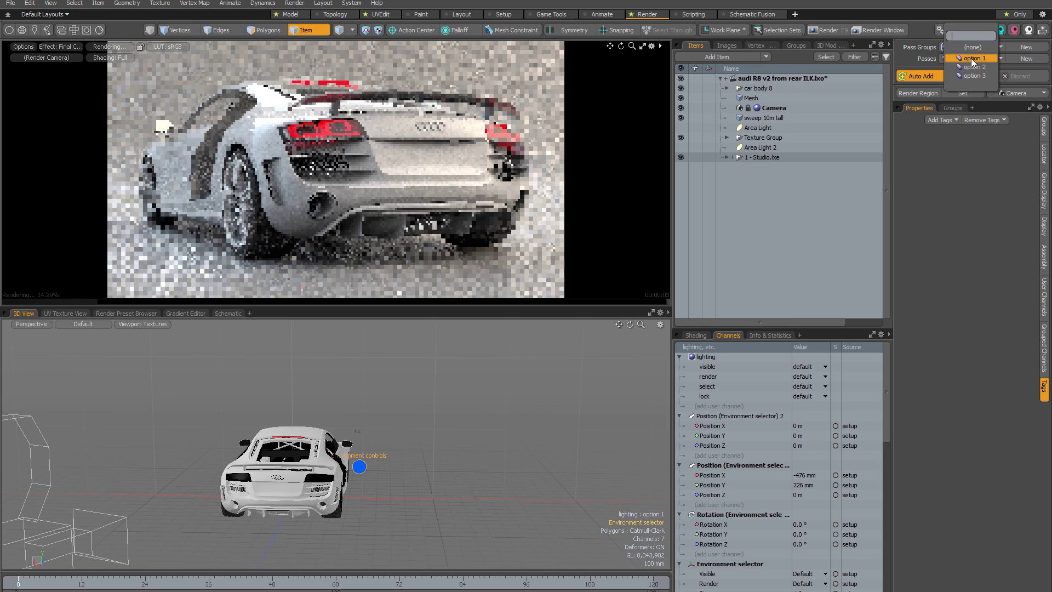
pyautogui.click(972, 67)
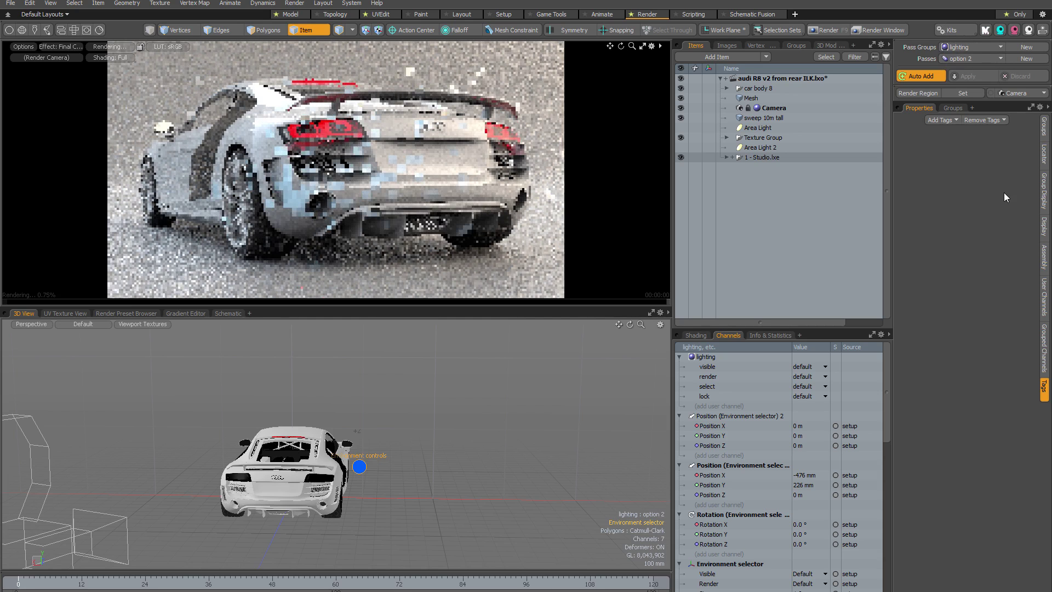
pyautogui.click(987, 58)
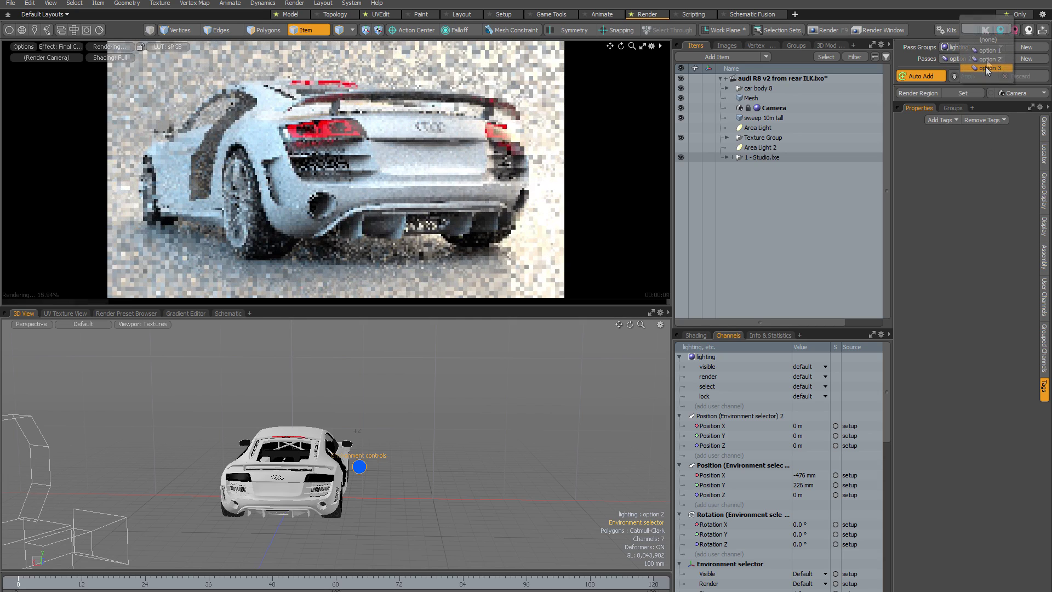
pyautogui.click(985, 71)
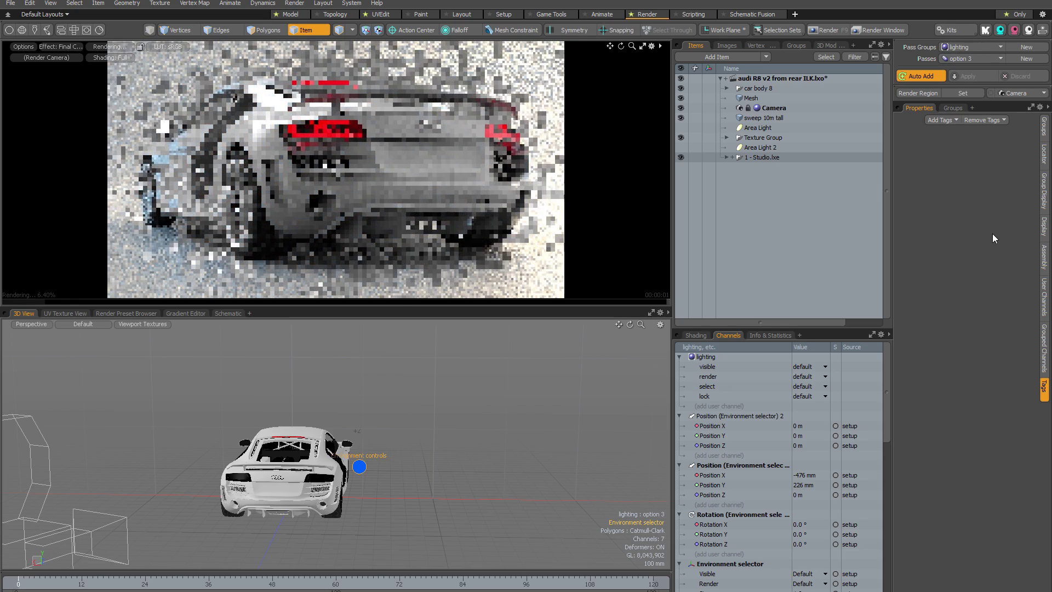
# - Pause the render preview and copy its viewport into a separate floating window
pyautogui.click(114, 48)
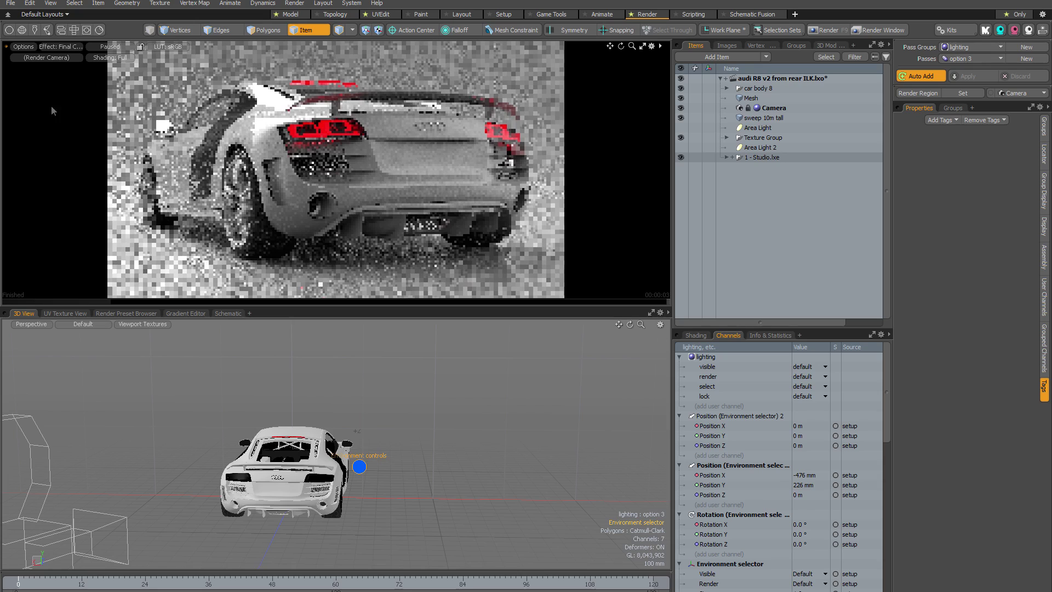
pyautogui.click(7, 49)
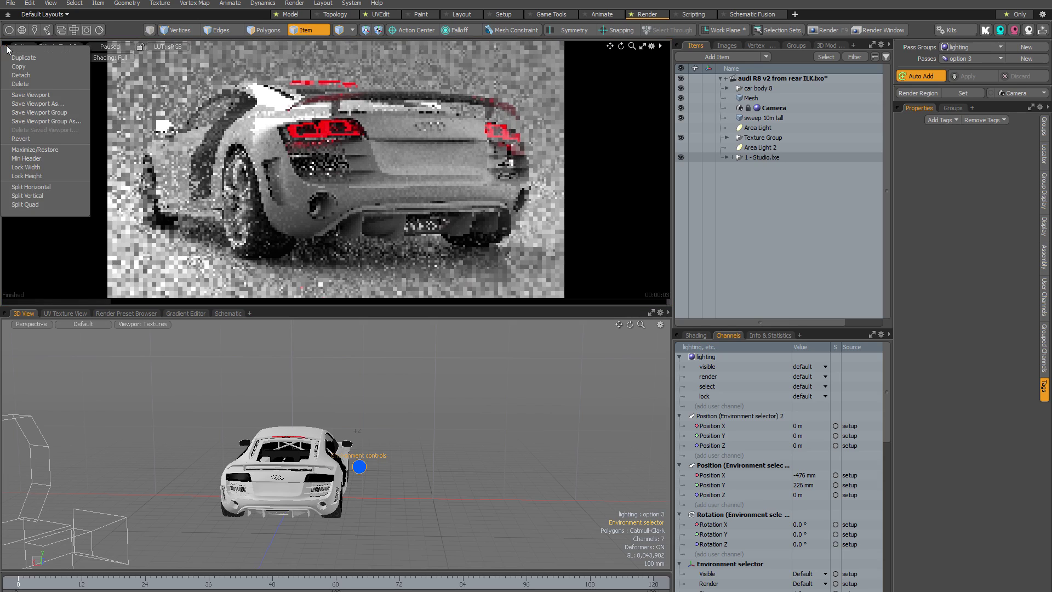
pyautogui.click(28, 66)
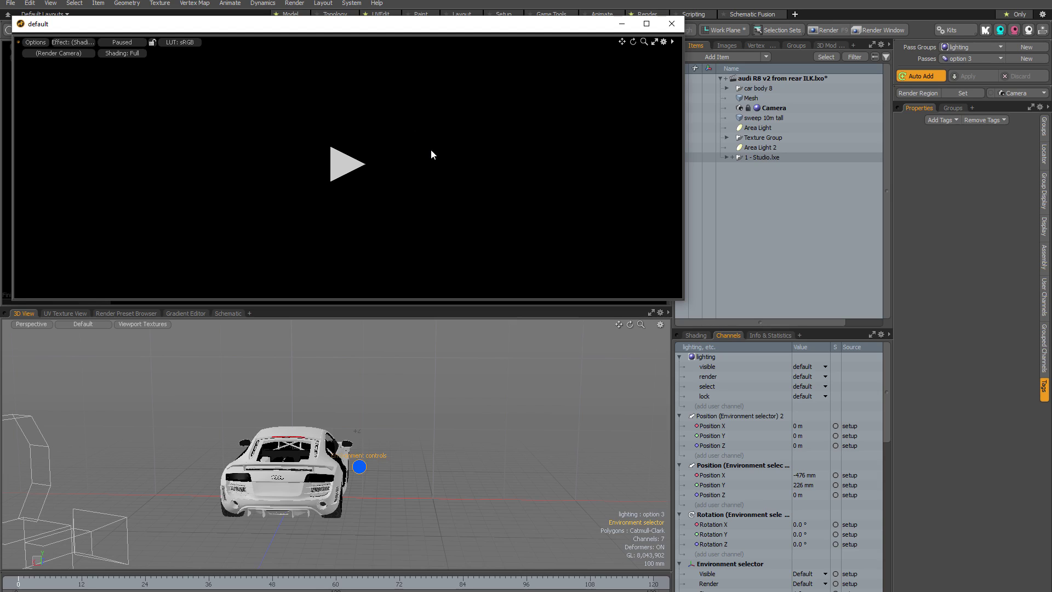
# - Split the floating preview window into four equal render previews and enlarge it to cover most of the screen
pyautogui.hotkey('ctrl', '`')
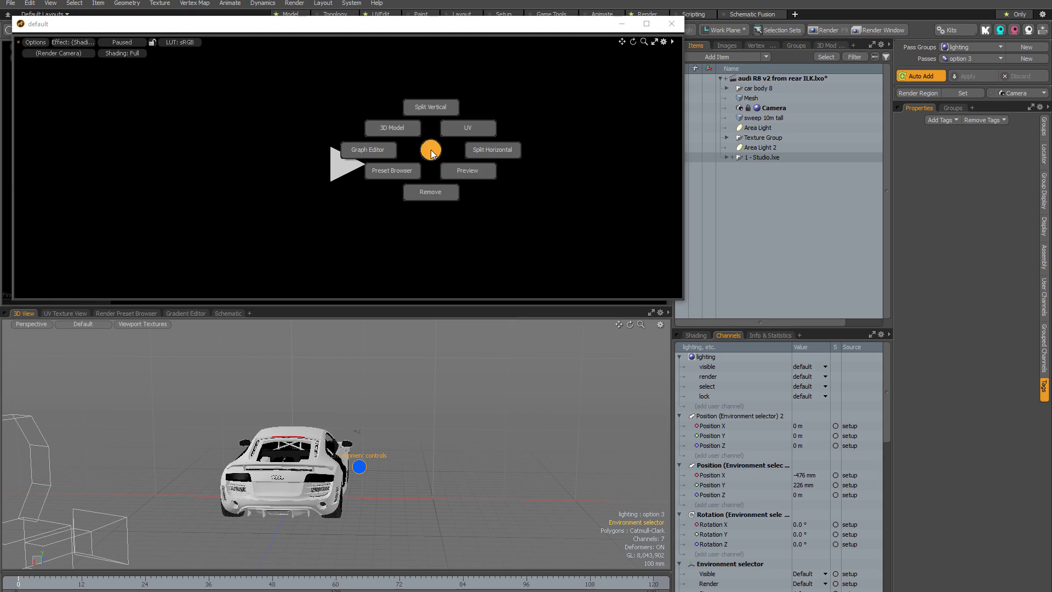
pyautogui.click(490, 154)
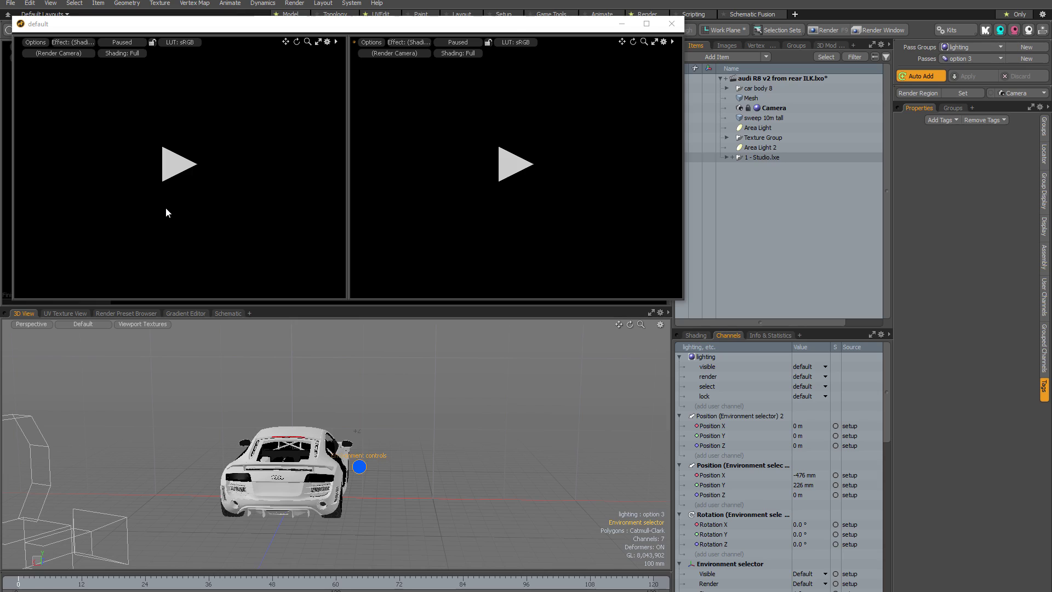
pyautogui.hotkey('ctrl', '`')
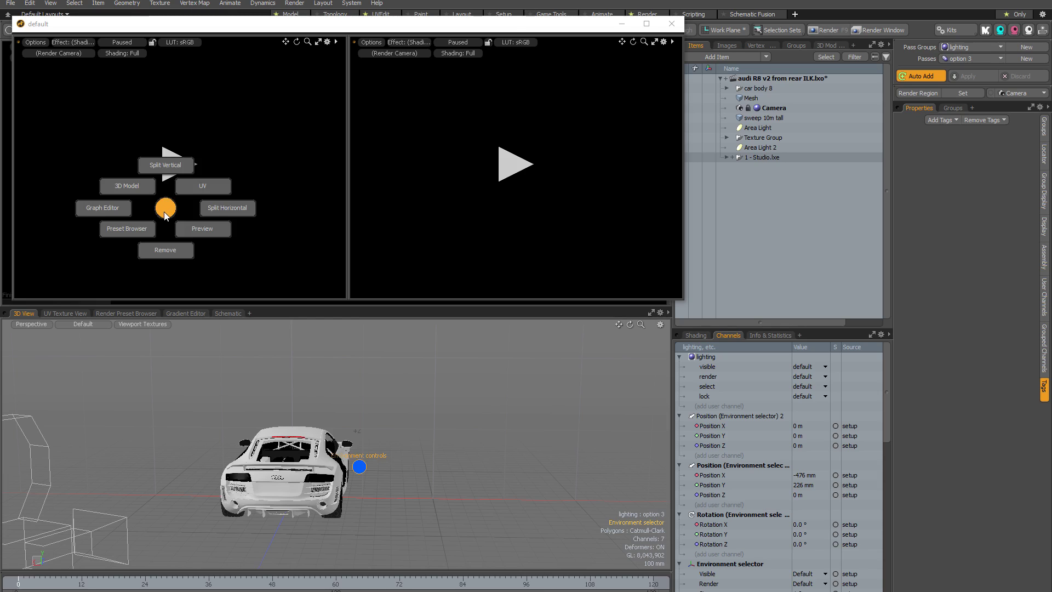
pyautogui.click(164, 164)
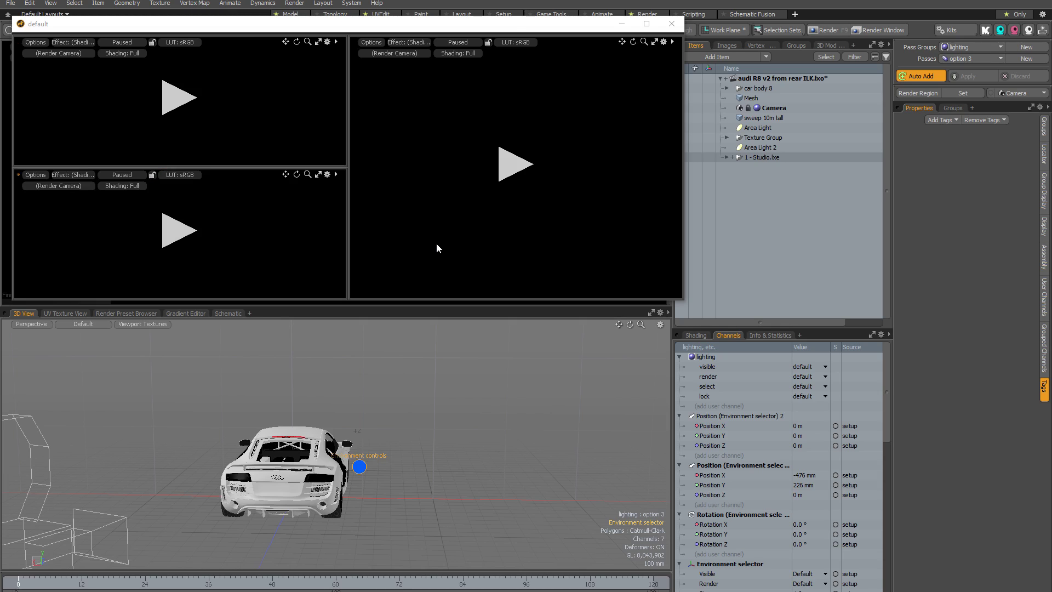
pyautogui.hotkey('ctrl', '`')
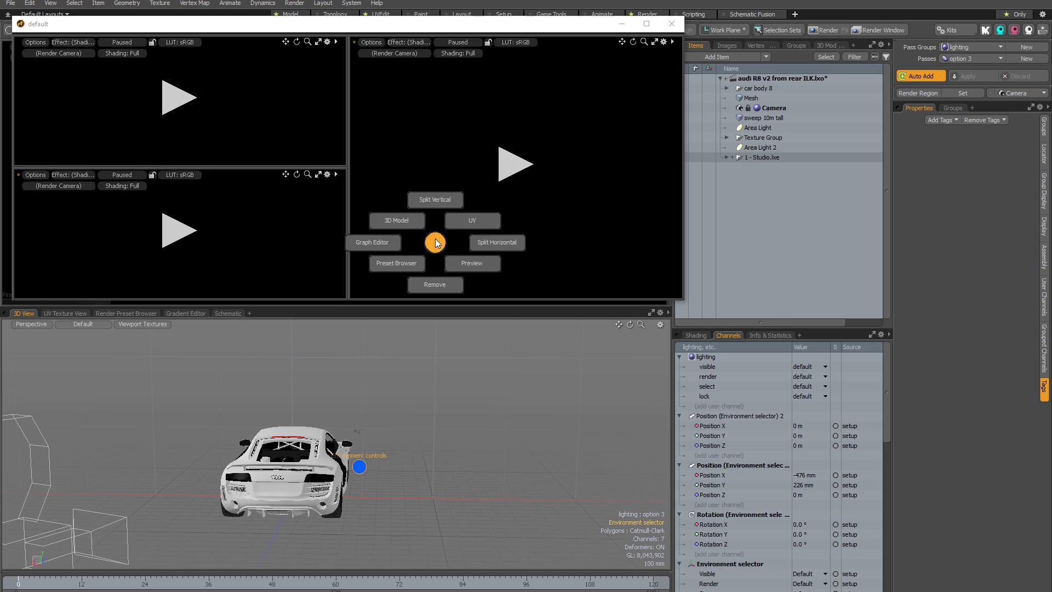
pyautogui.click(433, 201)
pyautogui.moveTo(686, 302); pyautogui.dragTo(926, 590)
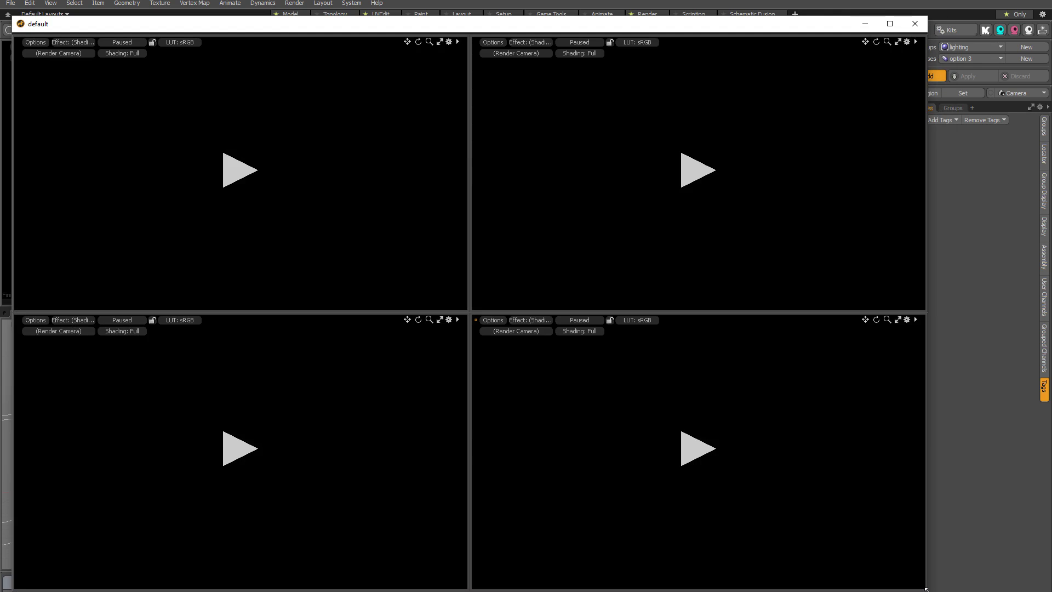
# - Render the car with no active pass in the first preview and with the option 1 pass in the second
pyautogui.click(965, 58)
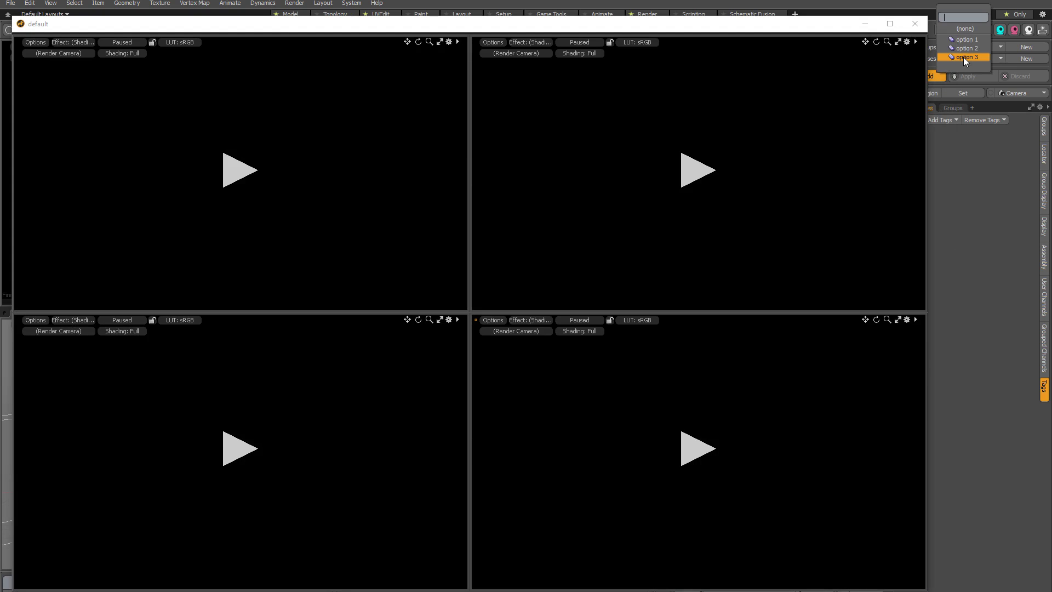
pyautogui.click(962, 31)
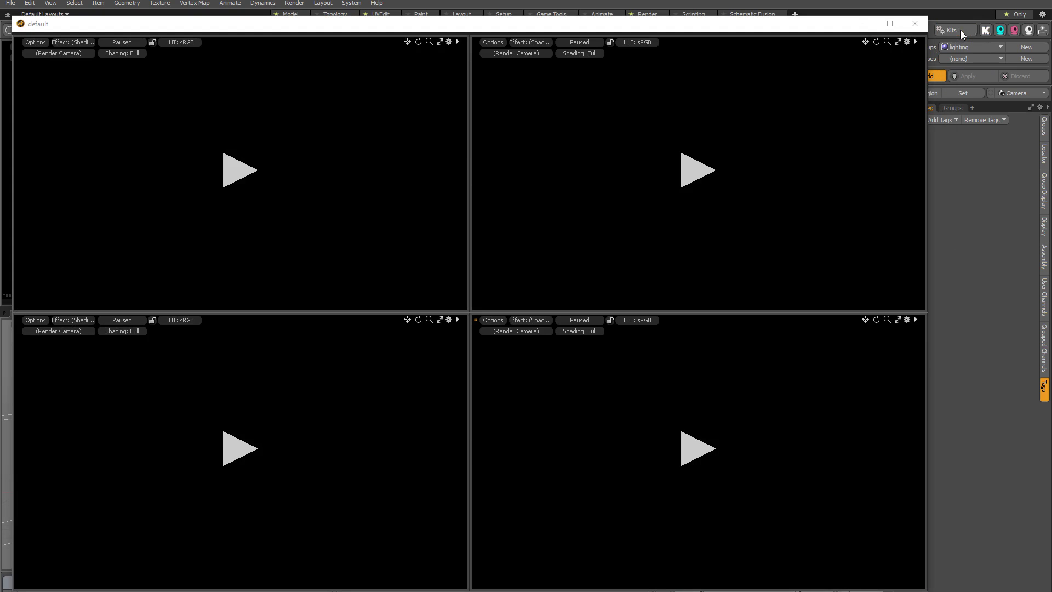
pyautogui.click(235, 174)
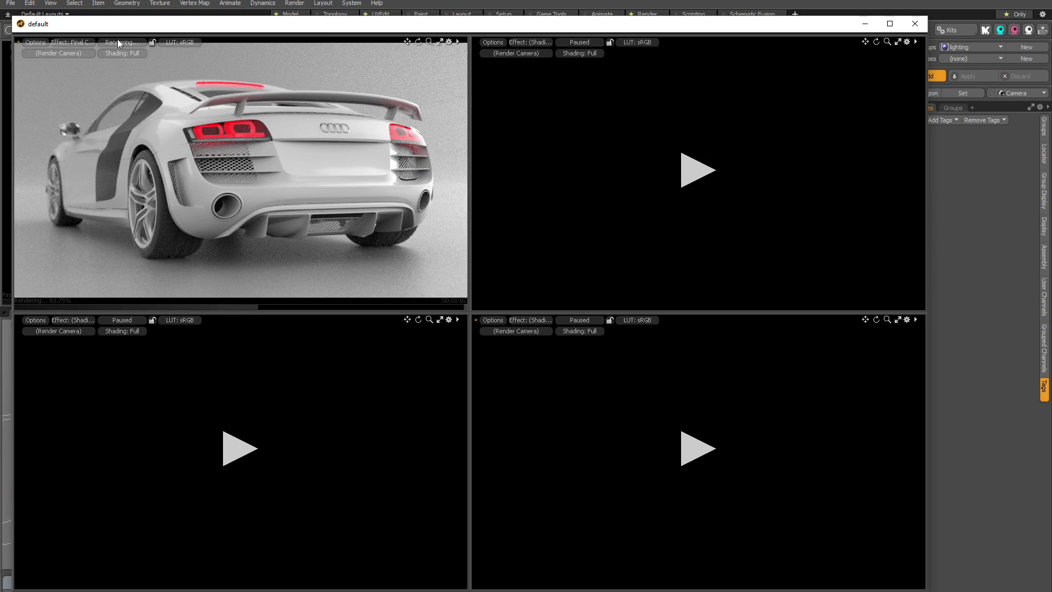
pyautogui.click(968, 57)
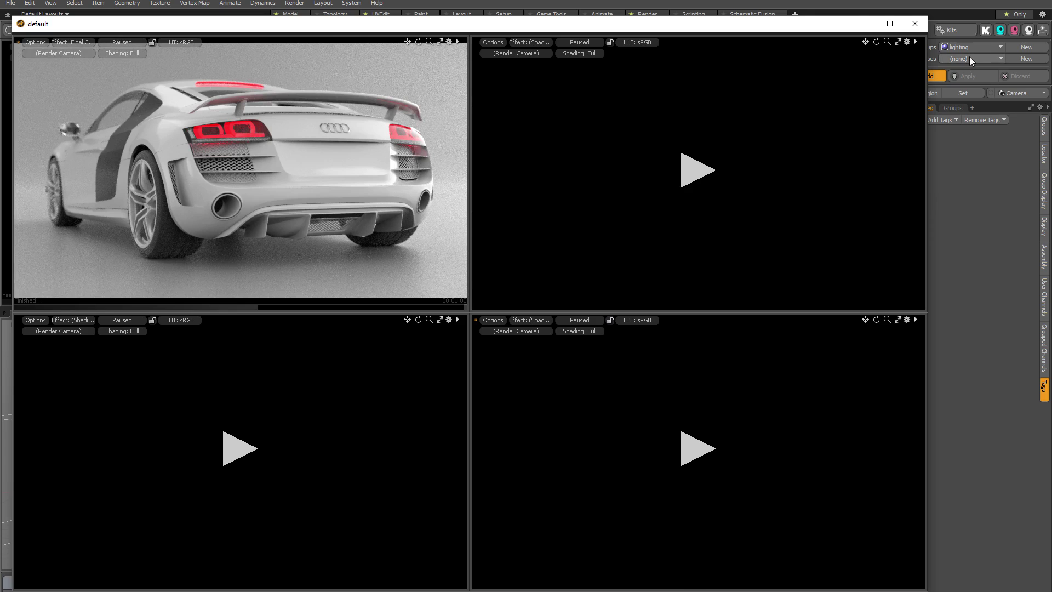
pyautogui.click(968, 67)
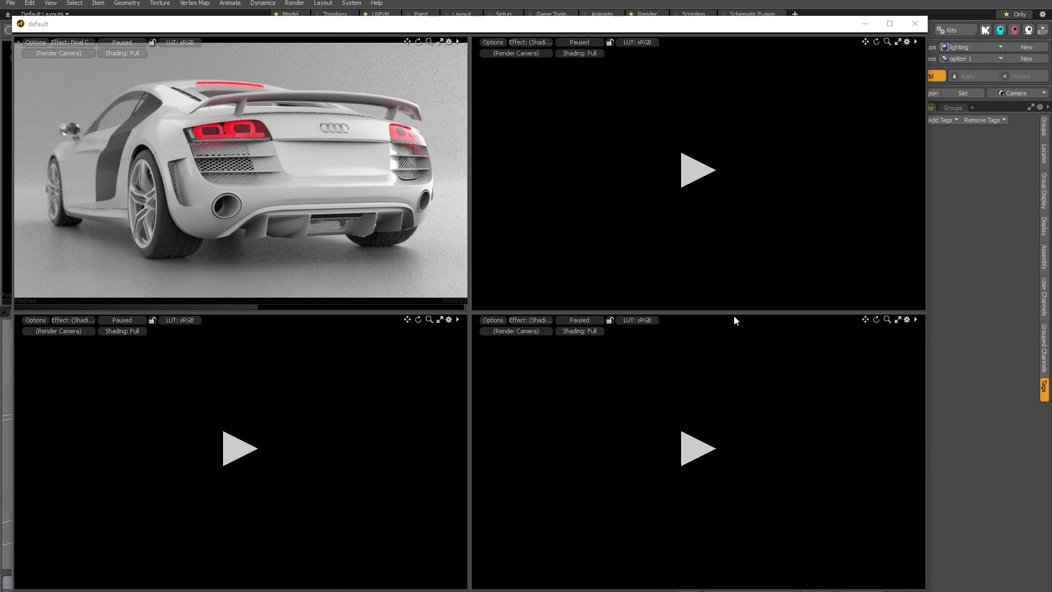
pyautogui.click(697, 179)
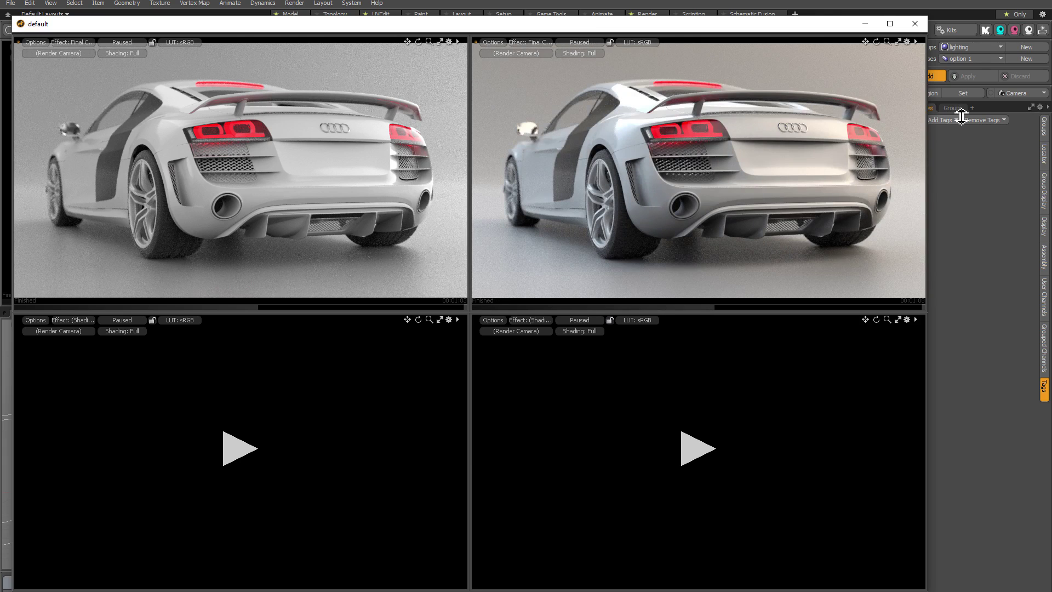
# - Render the option 2 pass in the third preview and start the render in the fourth preview
pyautogui.click(965, 58)
pyautogui.click(964, 67)
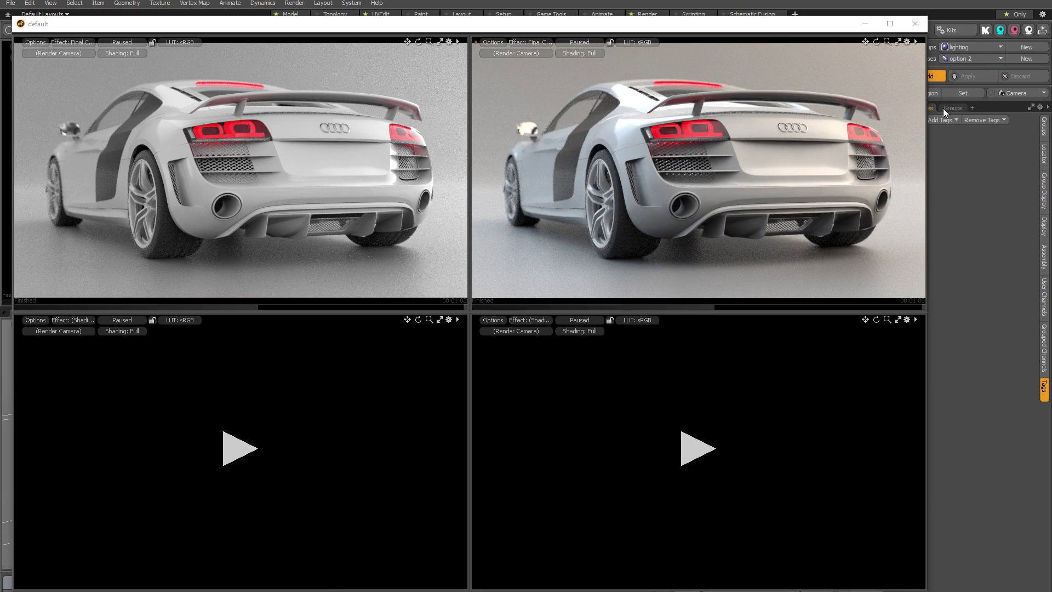
pyautogui.click(245, 450)
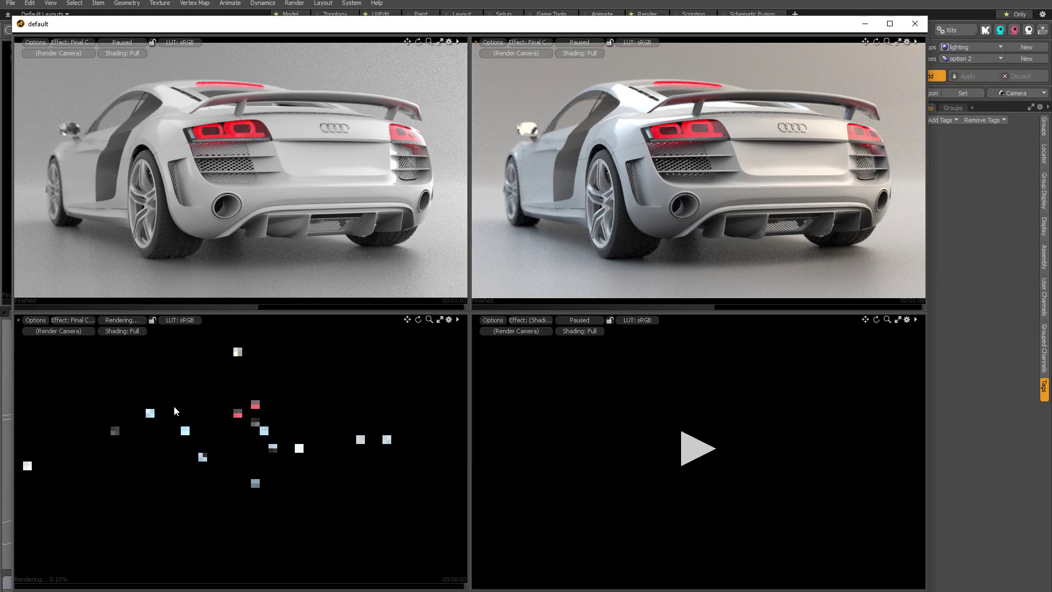
pyautogui.click(647, 426)
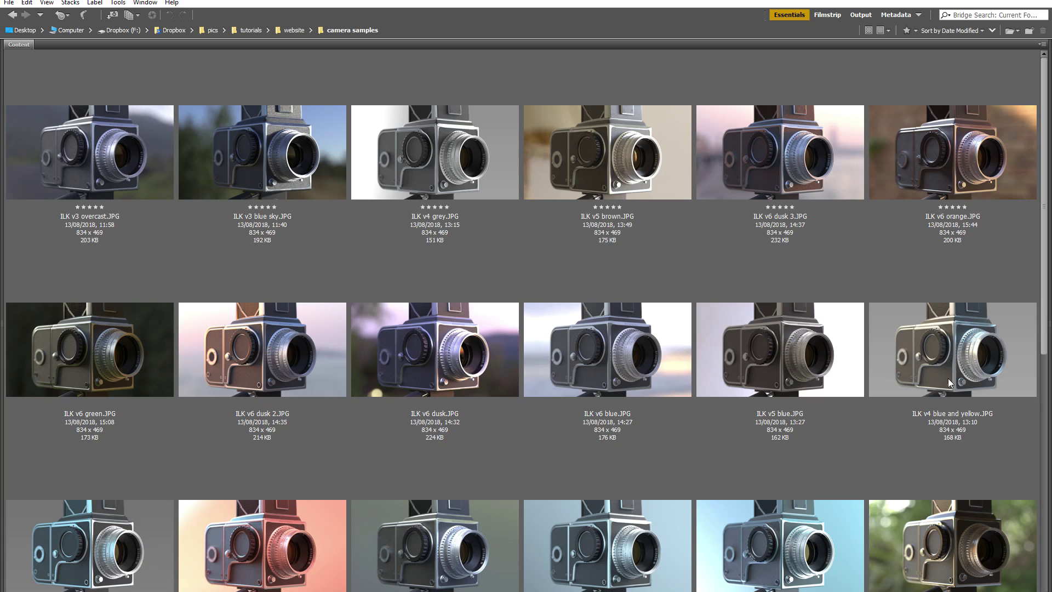
# - In Adobe Bridge, view the camera sample renders full screen from ILK v3 overcast.JPG to ILK v6 orange.JPG, and return to the thumbnails
pyautogui.click(126, 142)
pyautogui.press('space')
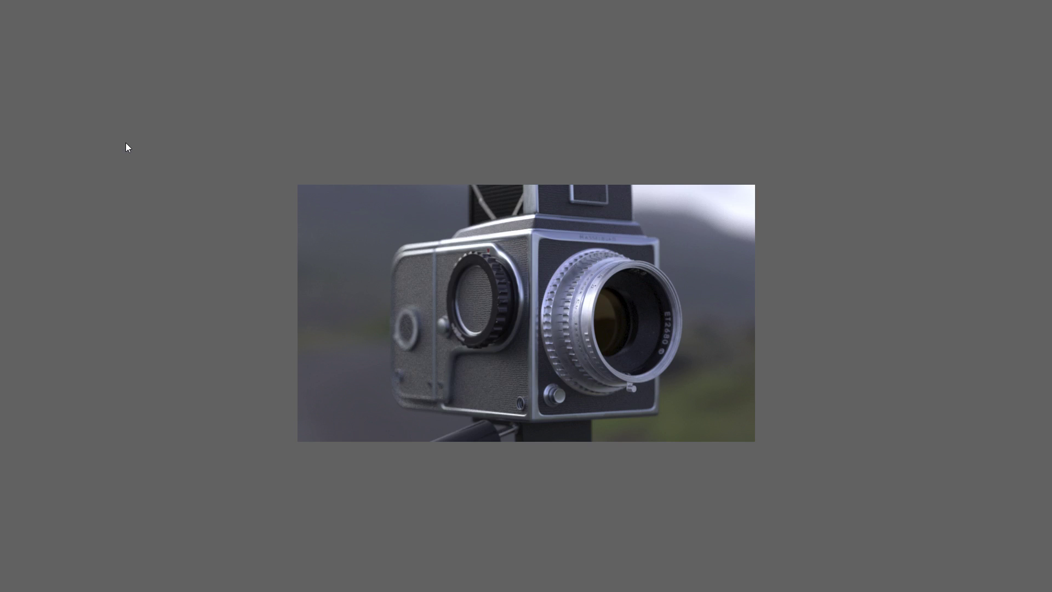
pyautogui.press('Right')
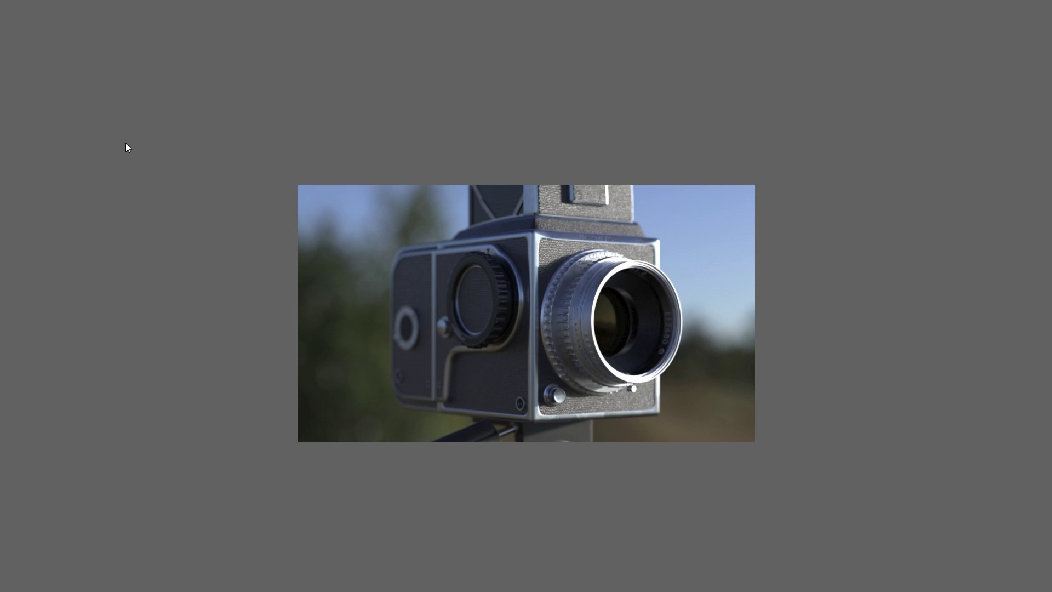
pyautogui.press('Right')
pyautogui.press('Right')
pyautogui.press('Right')
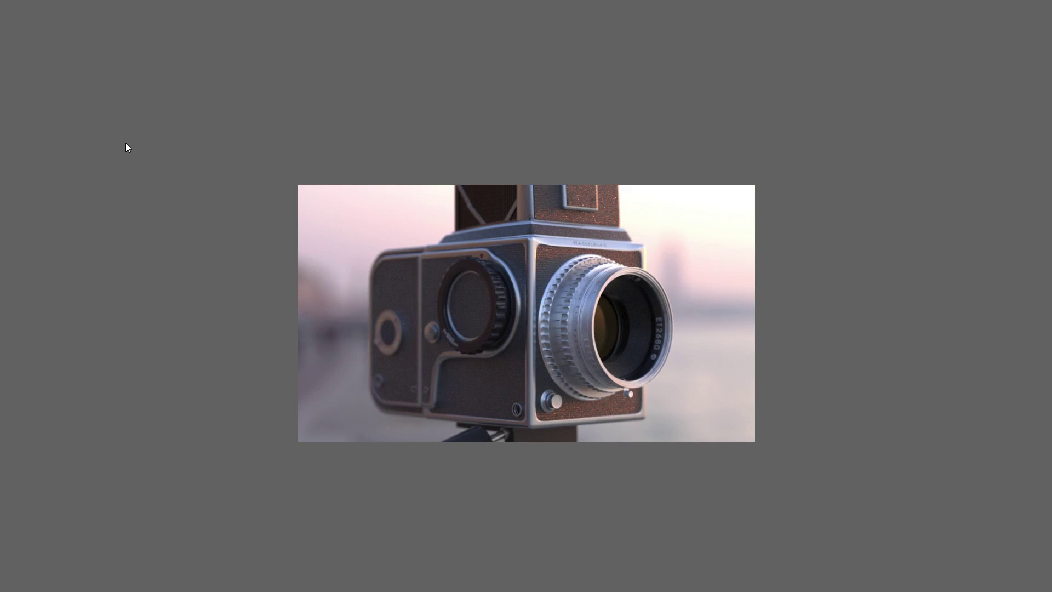
pyautogui.press('Right')
pyautogui.press('Right')
pyautogui.press('Left')
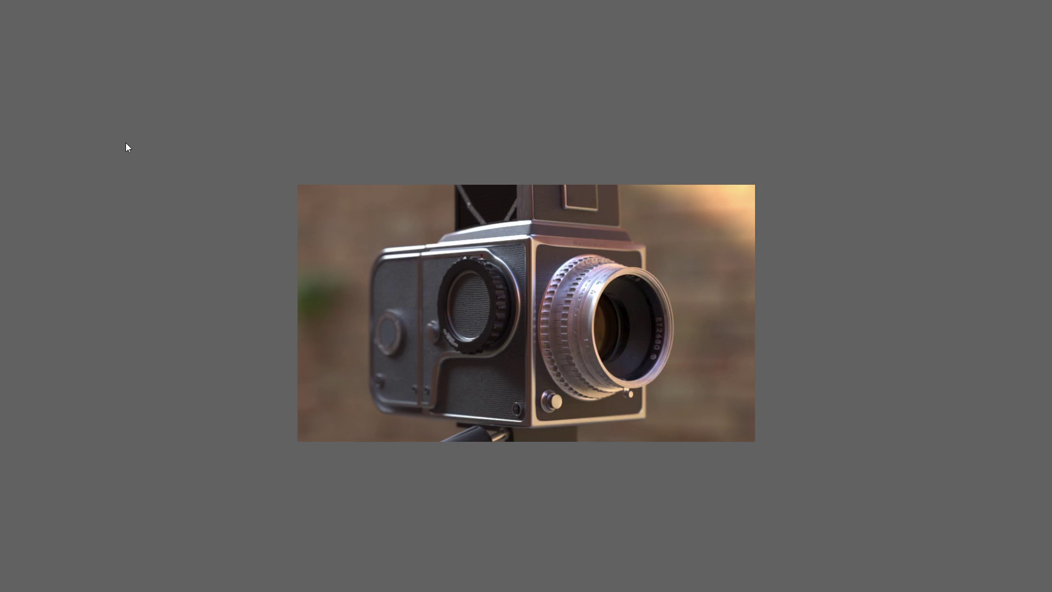
pyautogui.press('Escape')
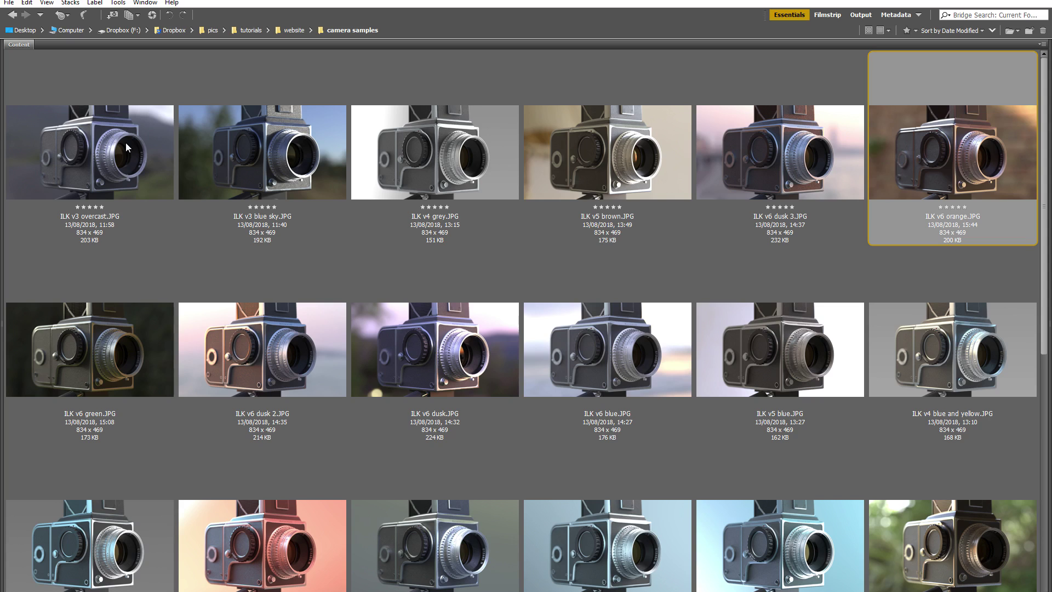